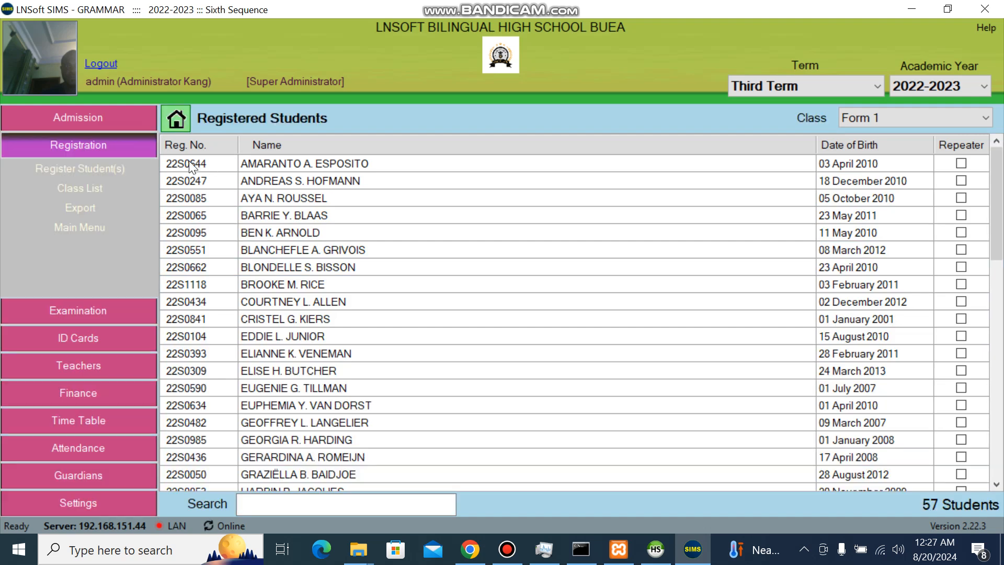
Go to the home menu and open the Registration tile's Form 1 Registered Students list.
{"action": "left_click", "coordinate": [169, 123]}
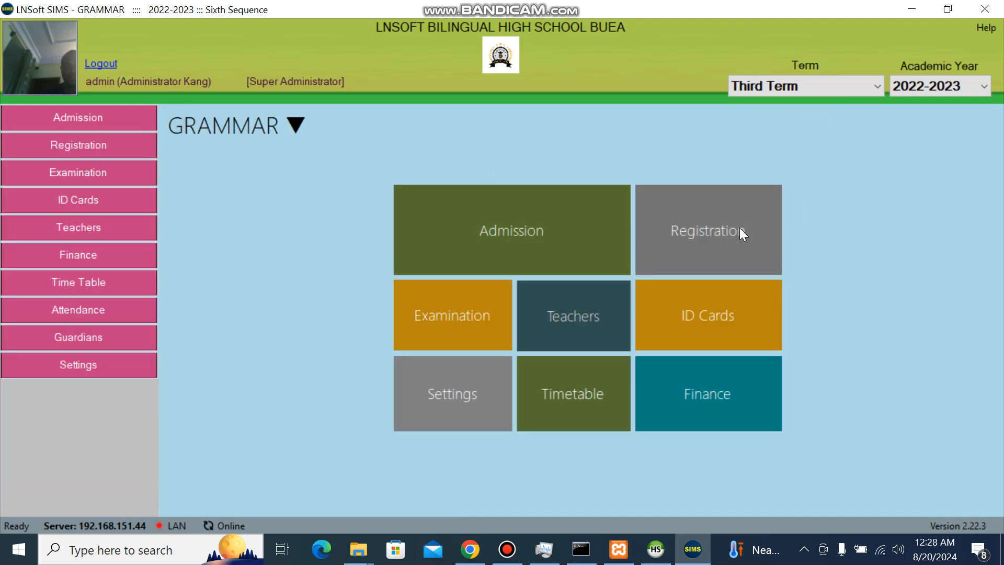
{"action": "left_click", "coordinate": [740, 229]}
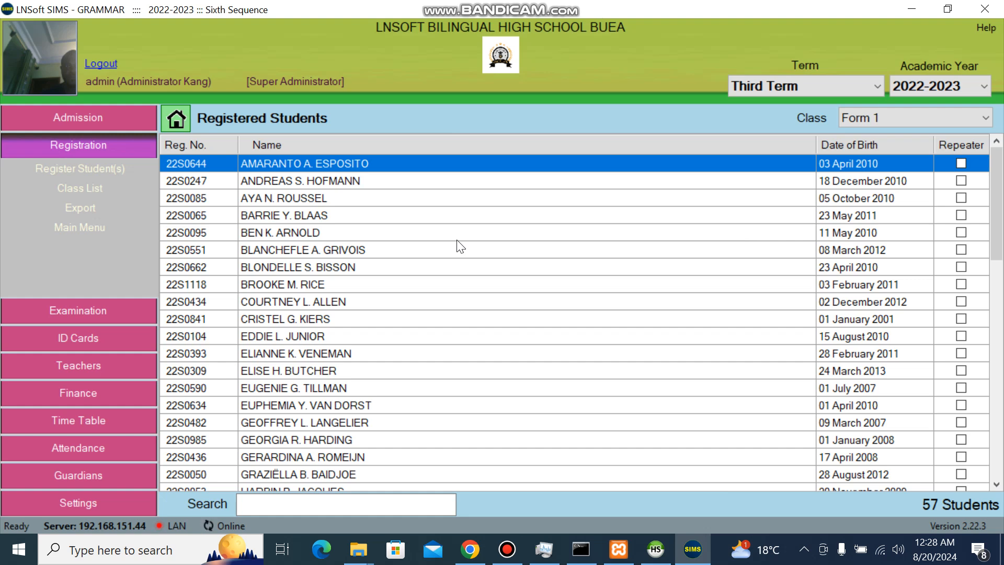
{"action": "left_click", "coordinate": [913, 115]}
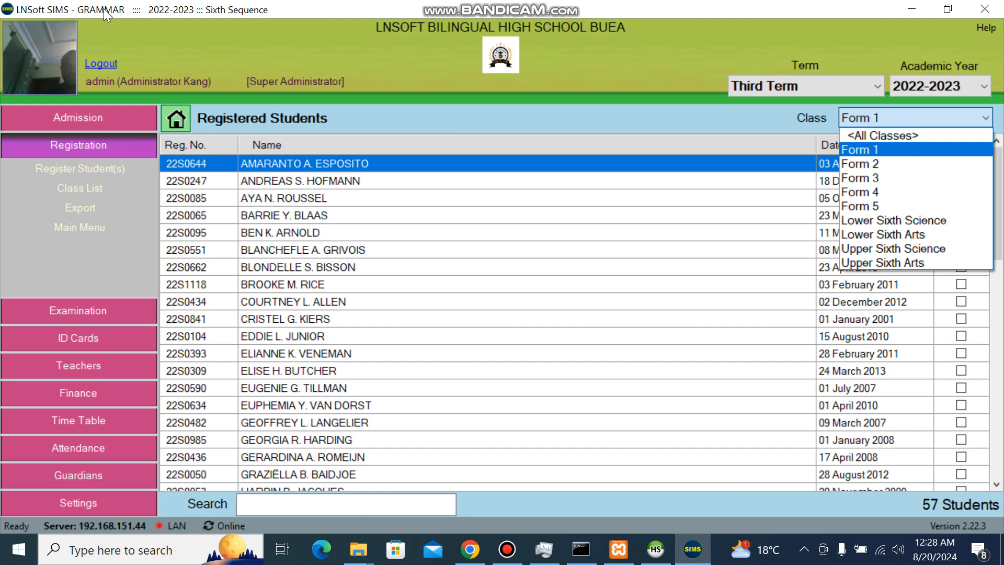
{"action": "left_click", "coordinate": [124, 33]}
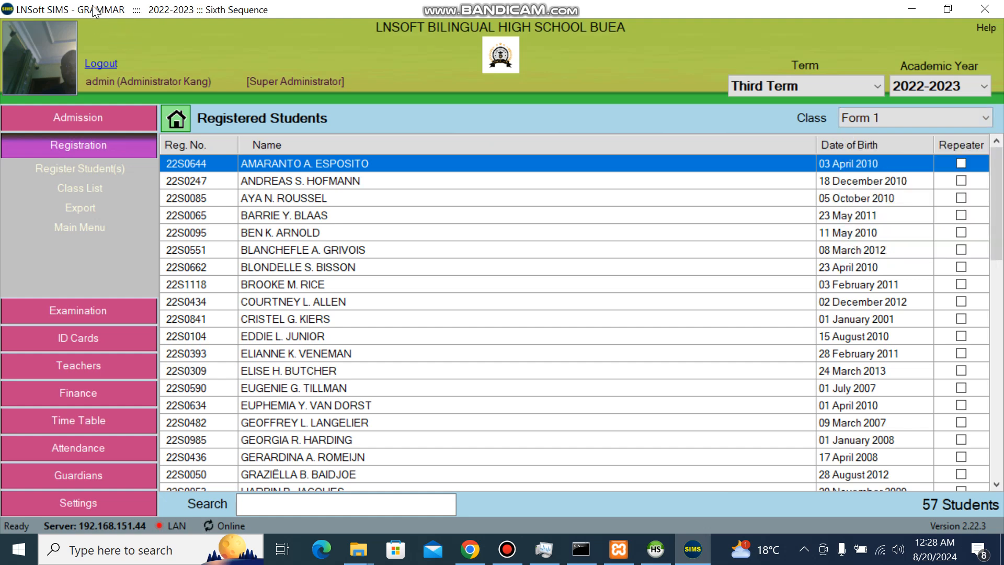
{"action": "left_click", "coordinate": [876, 121]}
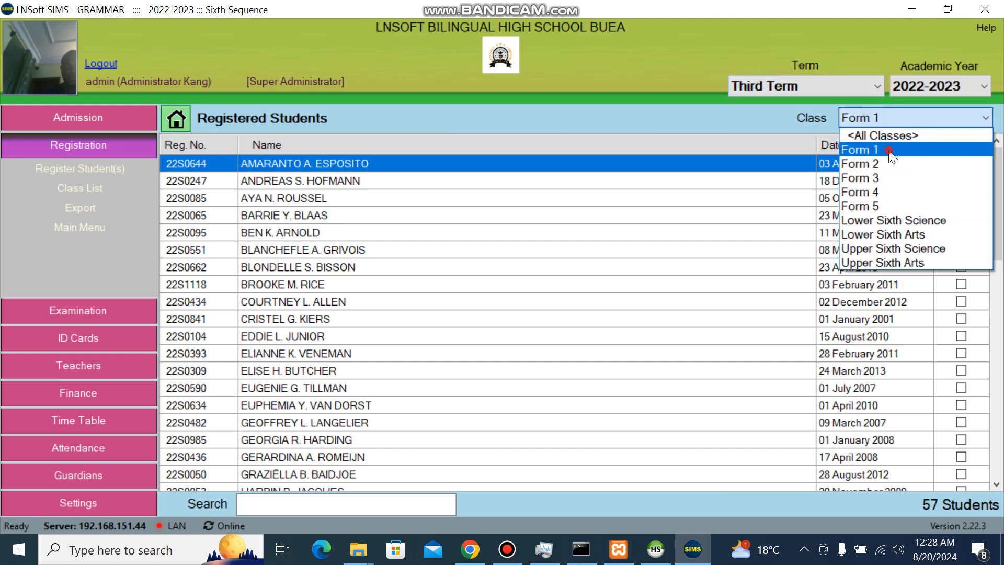
{"action": "left_click", "coordinate": [889, 151]}
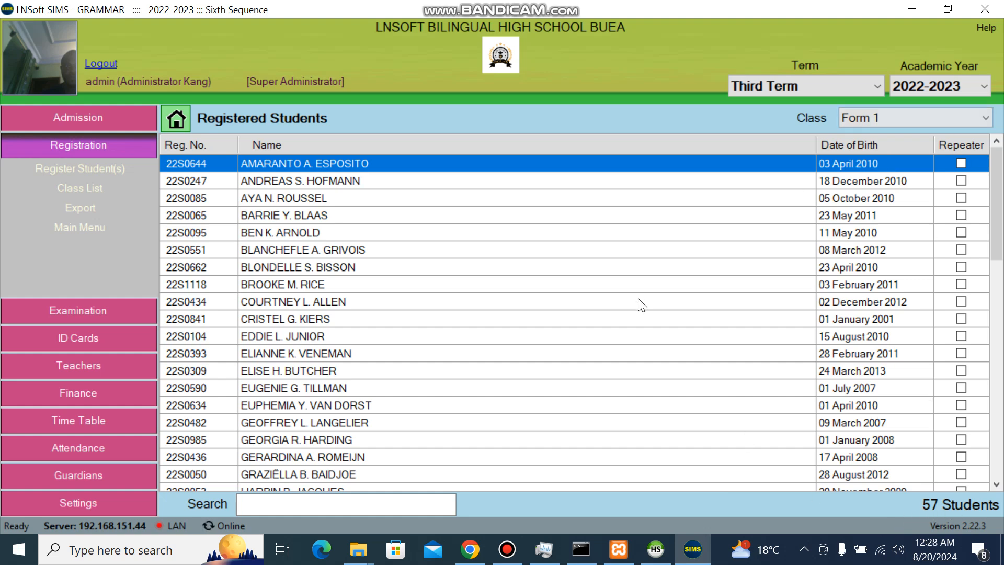
{"action": "left_click", "coordinate": [370, 502]}
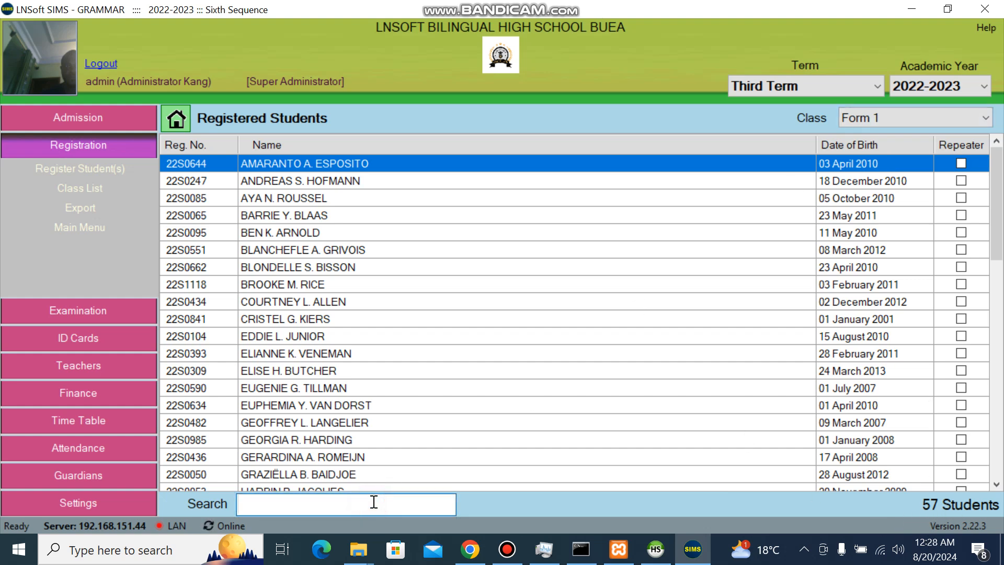
{"action": "type", "text": "JO"}
{"action": "key", "text": "BackSpace"}
{"action": "key", "text": "BackSpace"}
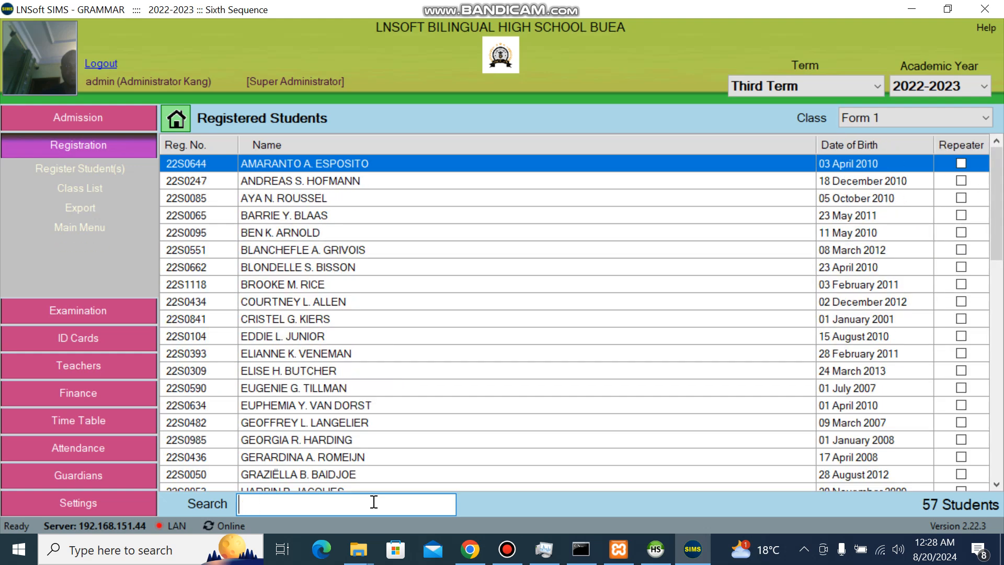
{"action": "left_click", "coordinate": [948, 113]}
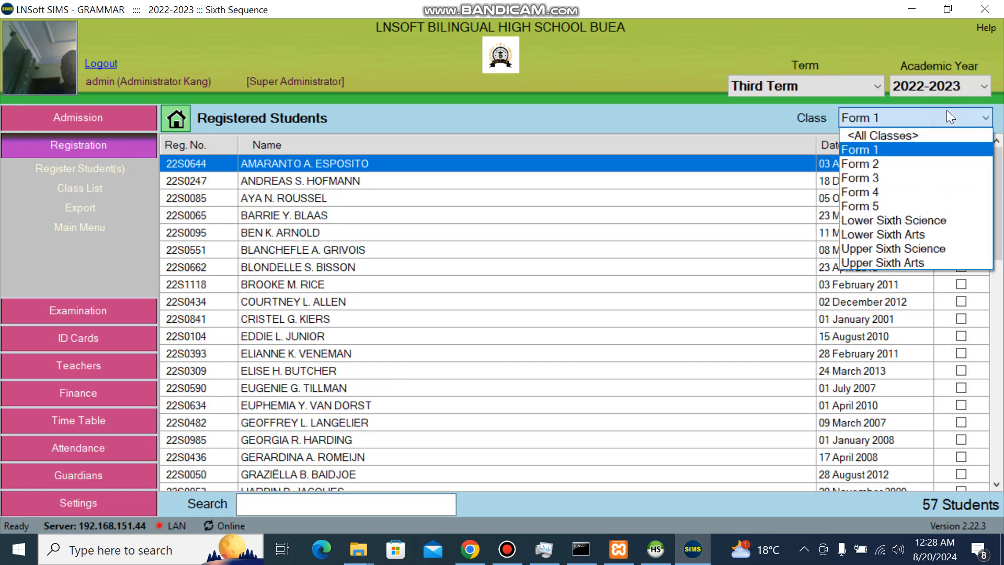
{"action": "left_click", "coordinate": [893, 166]}
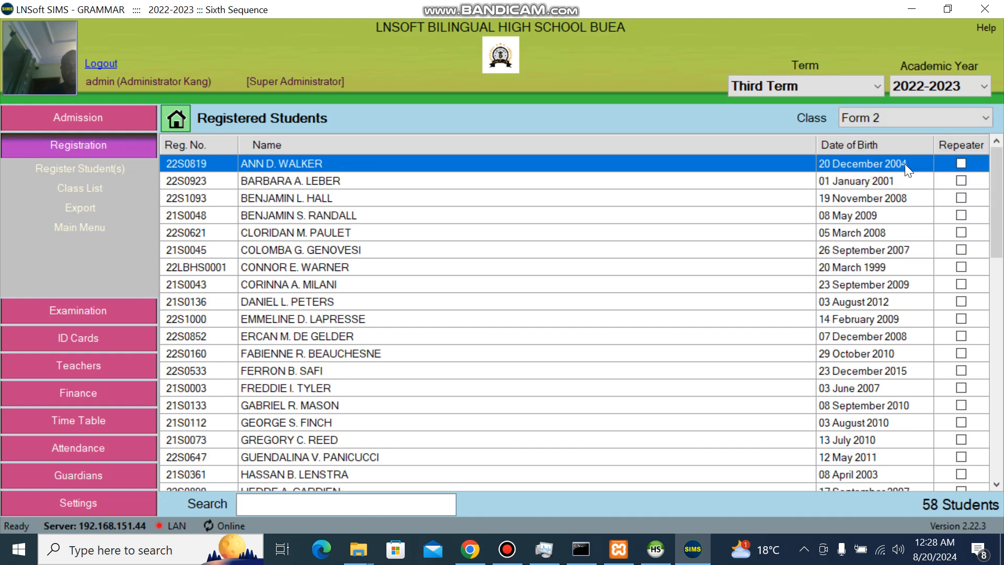
{"action": "left_click", "coordinate": [935, 117]}
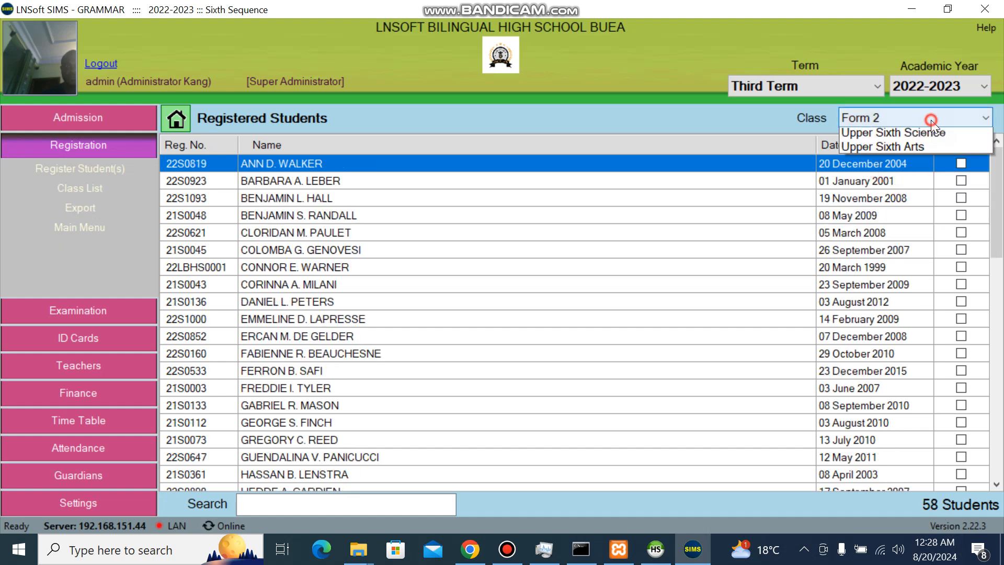
{"action": "left_click", "coordinate": [882, 178]}
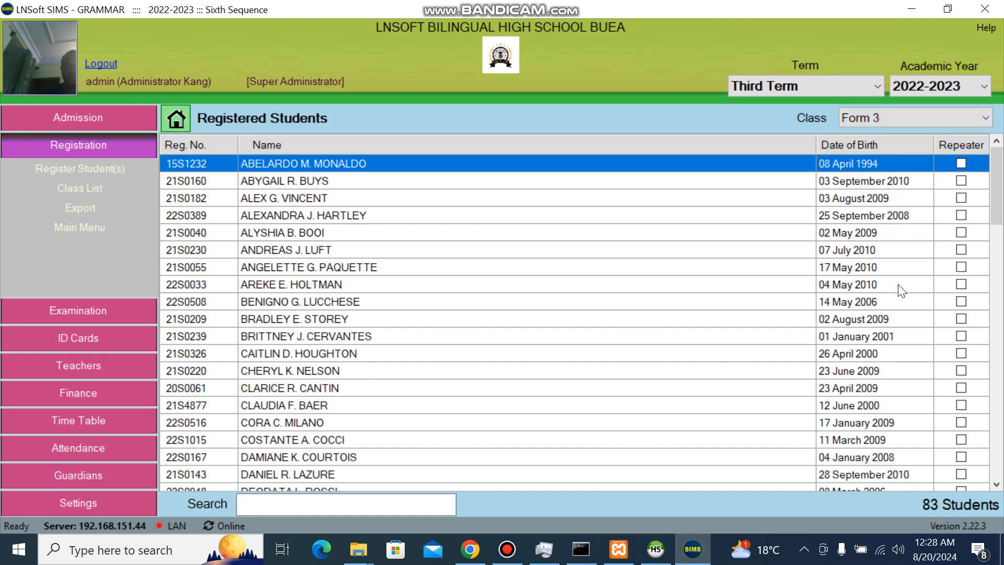
{"action": "left_click", "coordinate": [920, 121]}
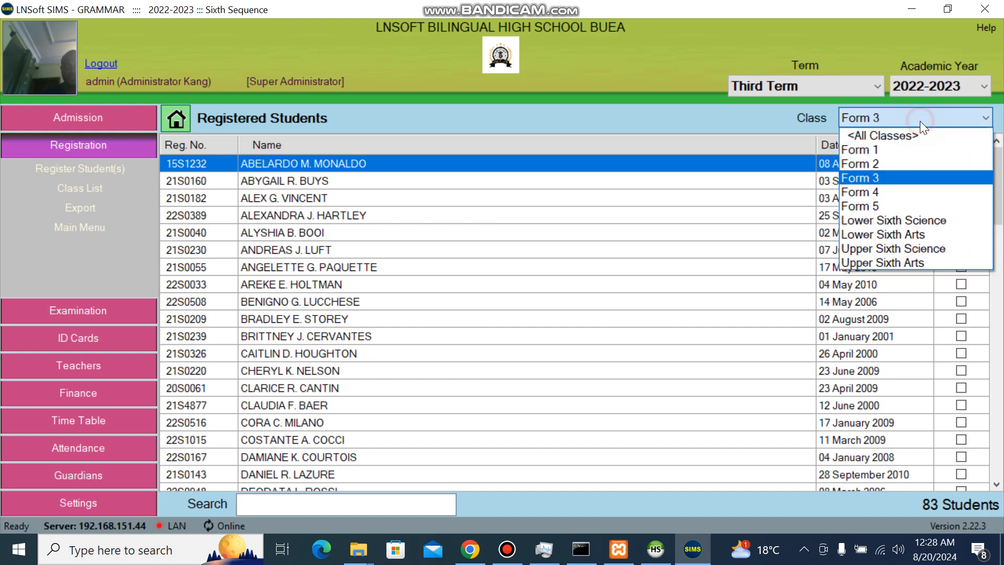
{"action": "left_click", "coordinate": [874, 194]}
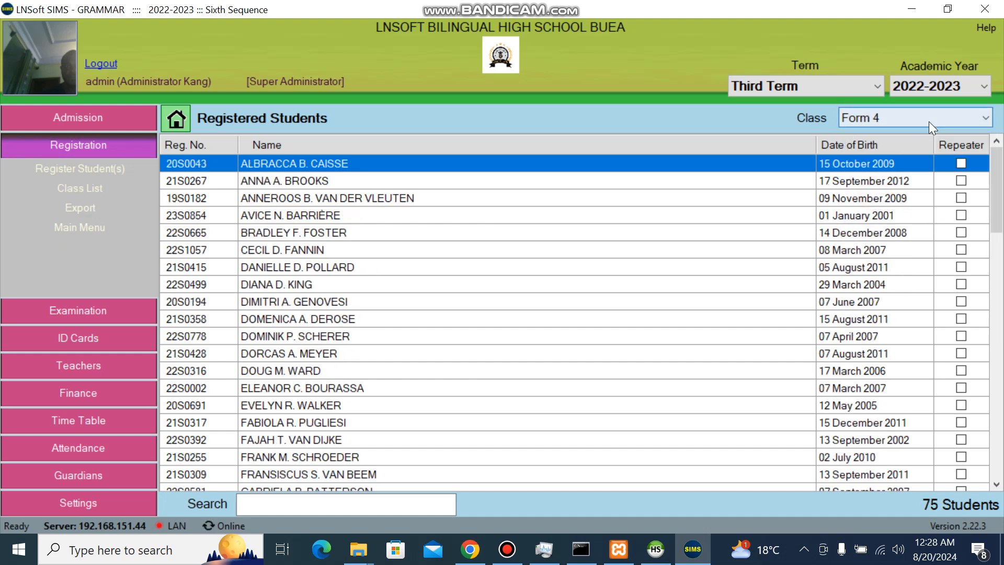
{"action": "left_click", "coordinate": [928, 122]}
{"action": "left_click", "coordinate": [910, 134]}
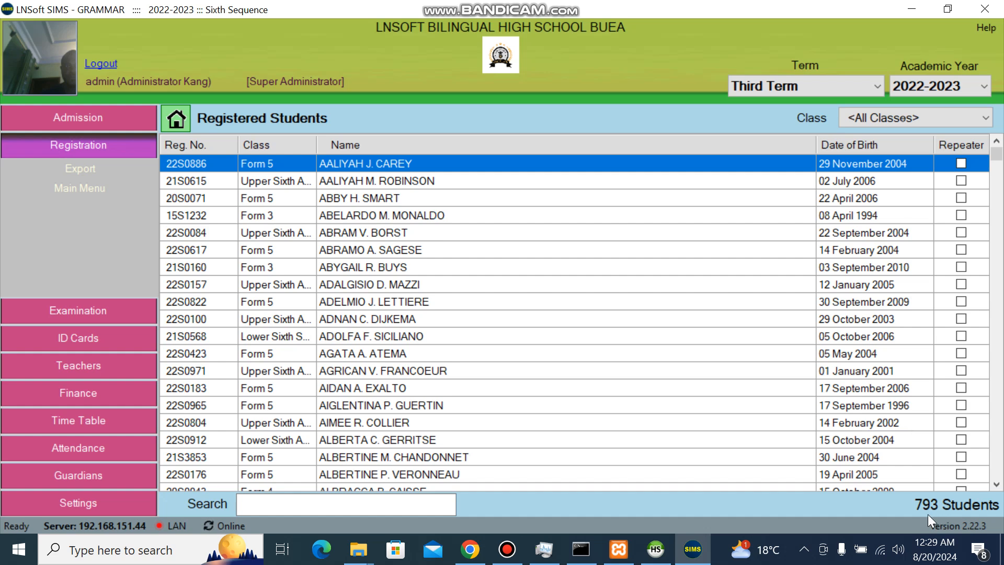
{"action": "left_click", "coordinate": [957, 117]}
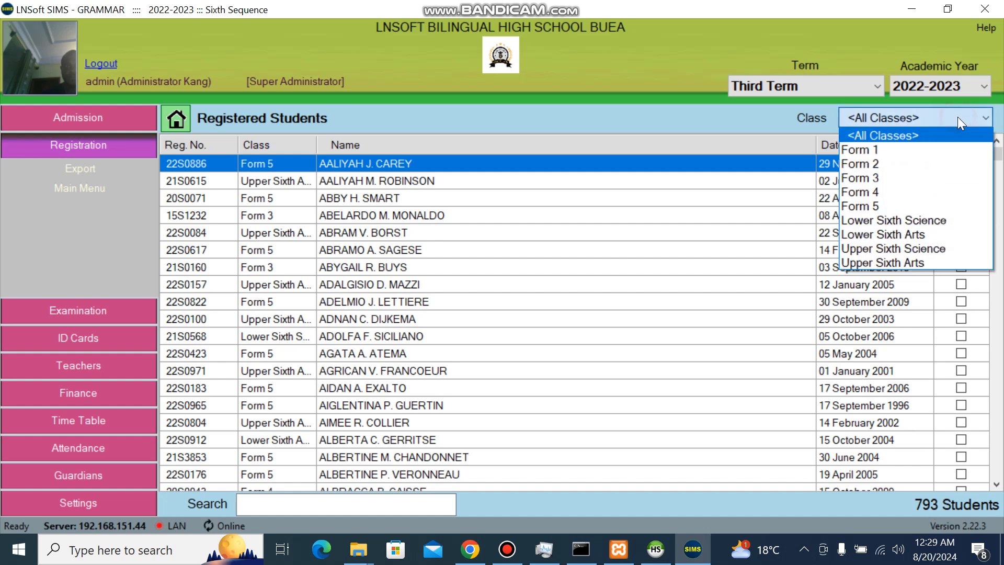
{"action": "left_click", "coordinate": [901, 150]}
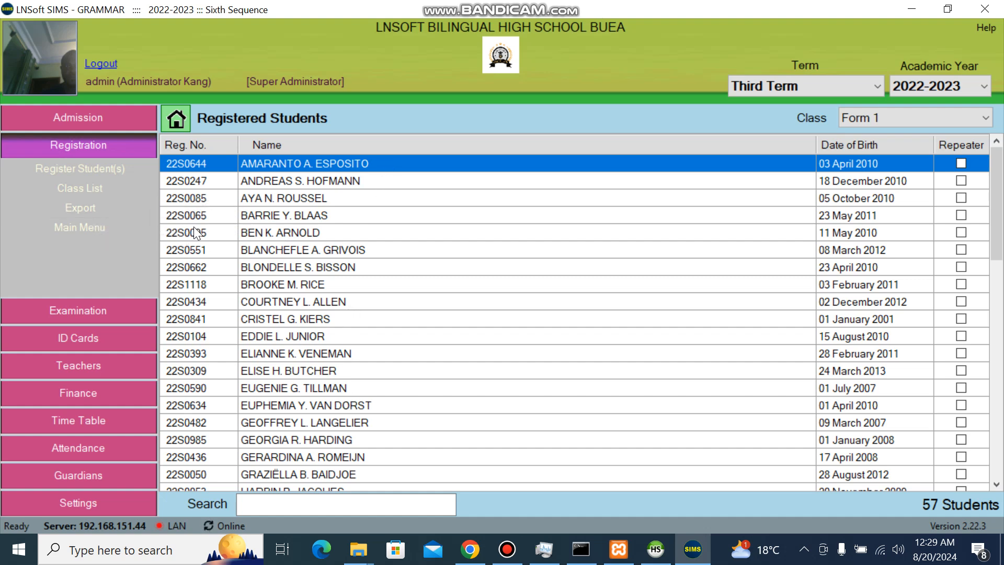
{"action": "right_click", "coordinate": [460, 238]}
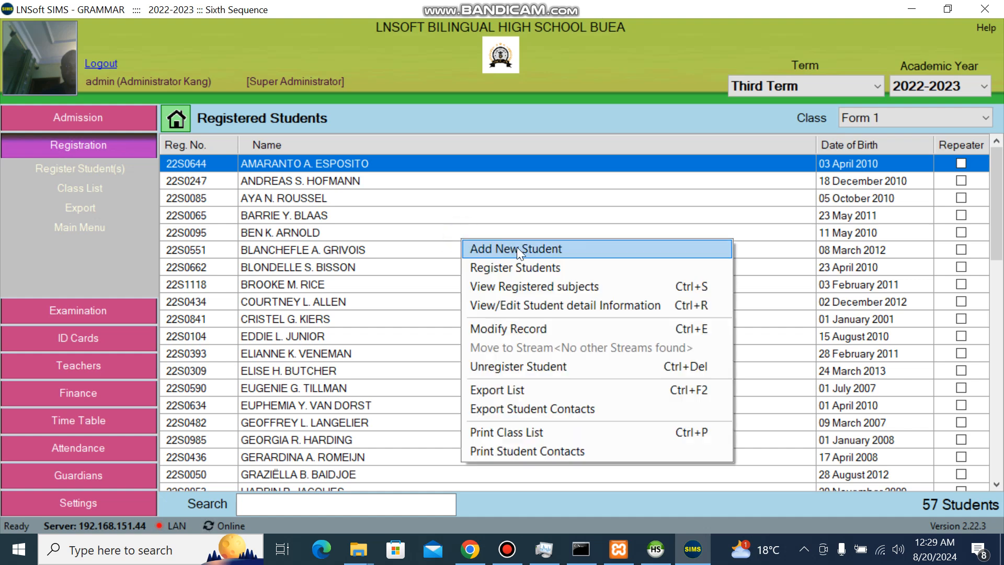
{"action": "left_click", "coordinate": [499, 197]}
{"action": "right_click", "coordinate": [500, 198]}
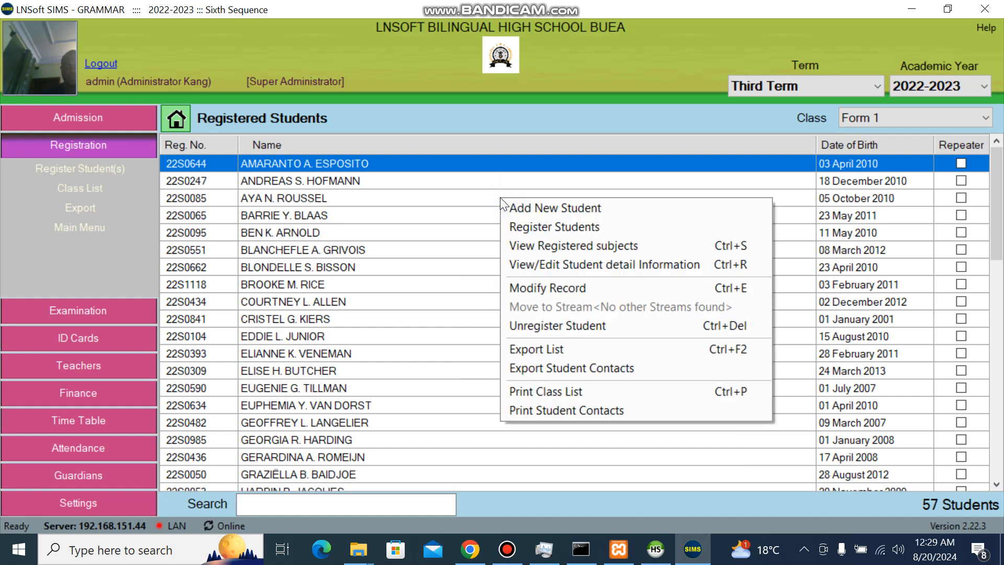
{"action": "left_click", "coordinate": [556, 207]}
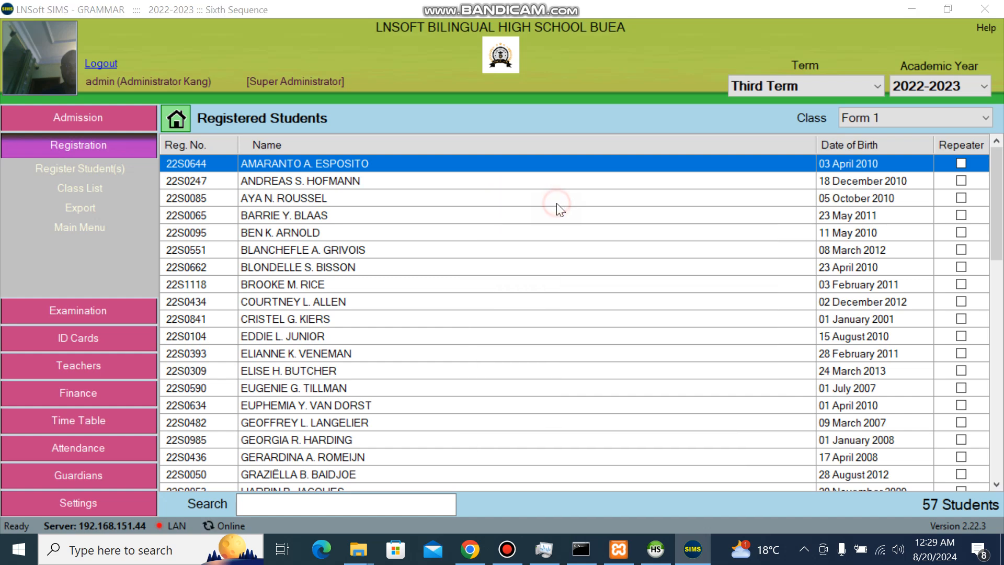
{"action": "left_click", "coordinate": [453, 194]}
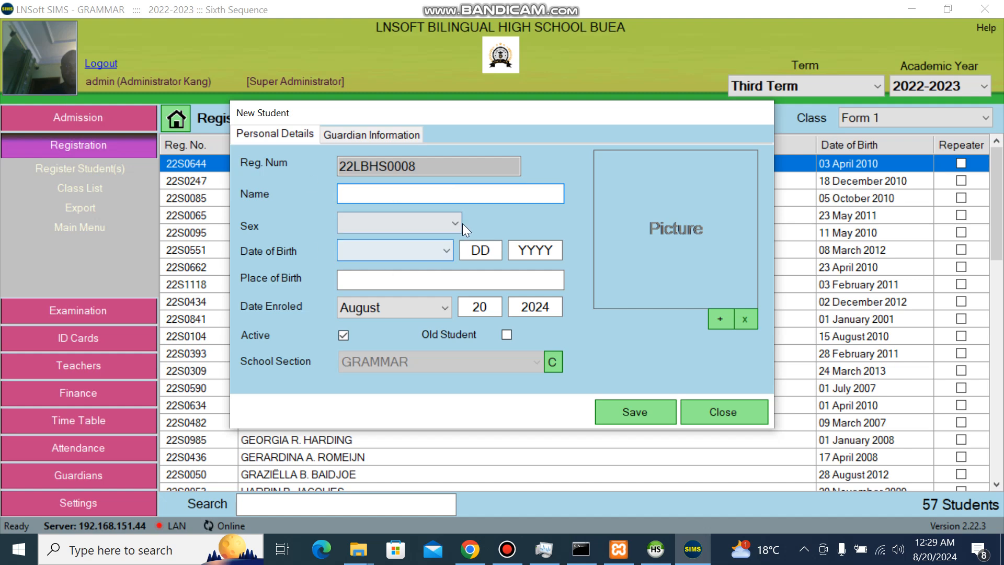
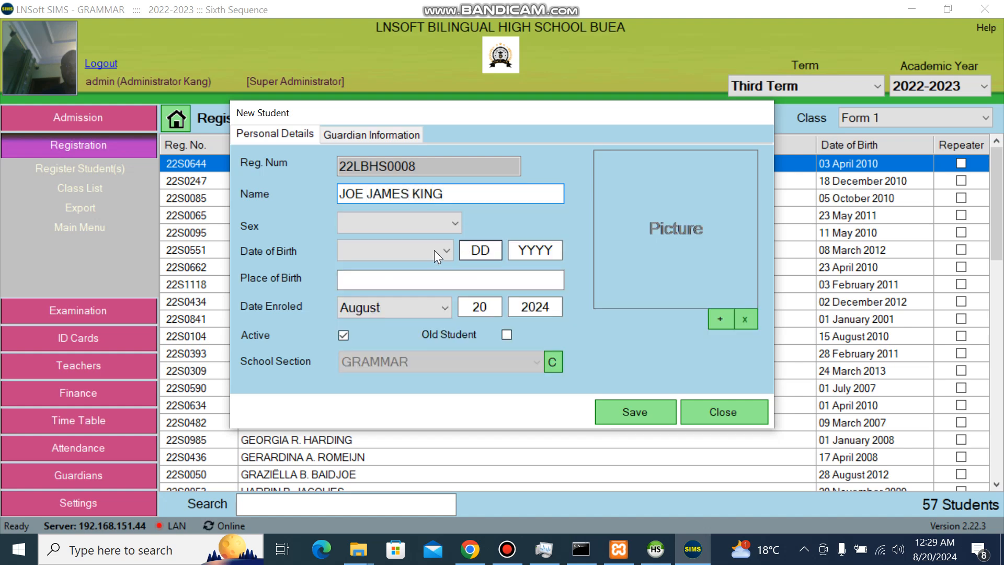
Enter the student's full name, sex Male and date of birth 23 January 2000.
{"action": "left_click", "coordinate": [420, 228]}
{"action": "left_click", "coordinate": [388, 240]}
{"action": "left_click", "coordinate": [389, 251]}
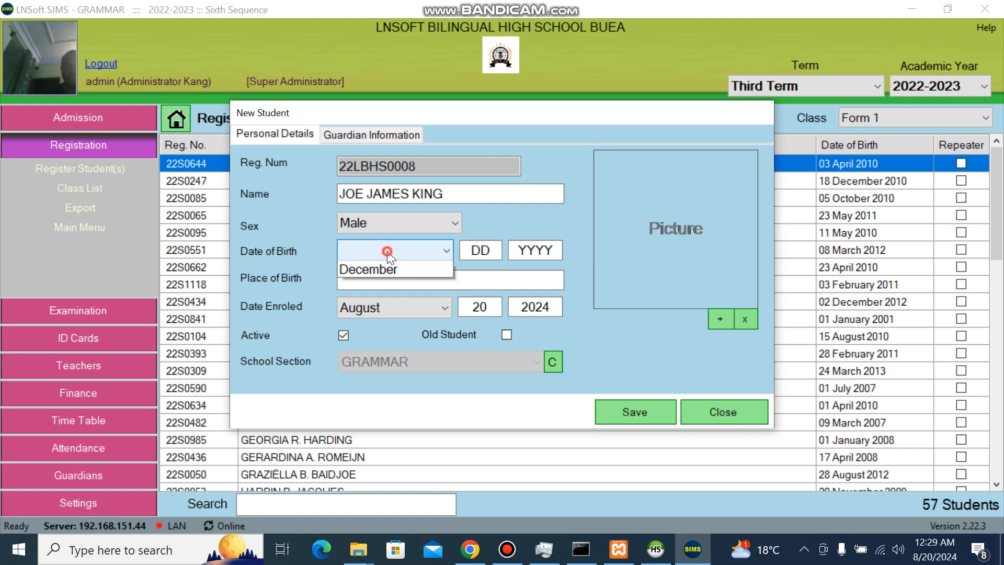
{"action": "left_click", "coordinate": [365, 271]}
{"action": "left_click", "coordinate": [461, 253]}
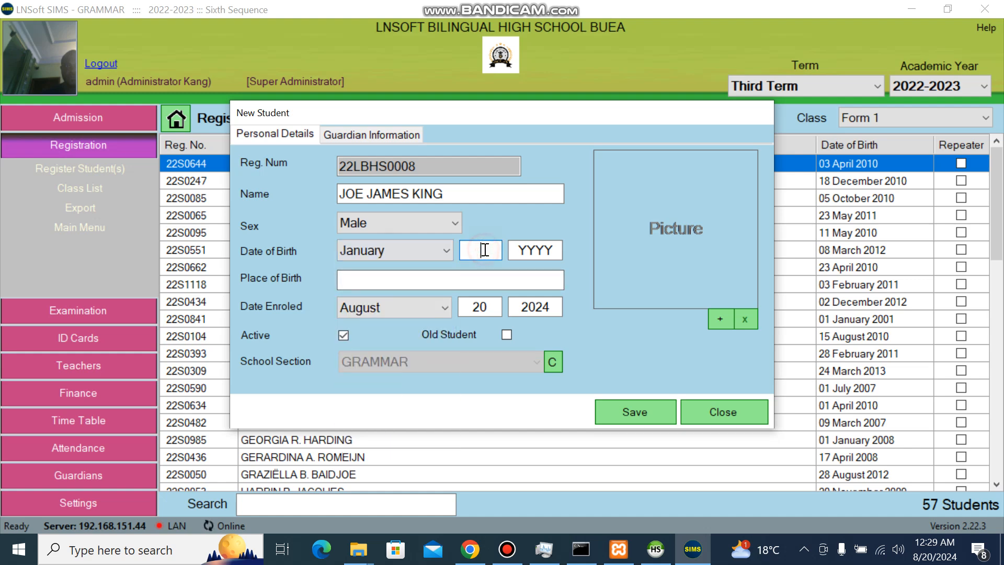
{"action": "type", "text": "23"}
{"action": "left_click", "coordinate": [541, 251]}
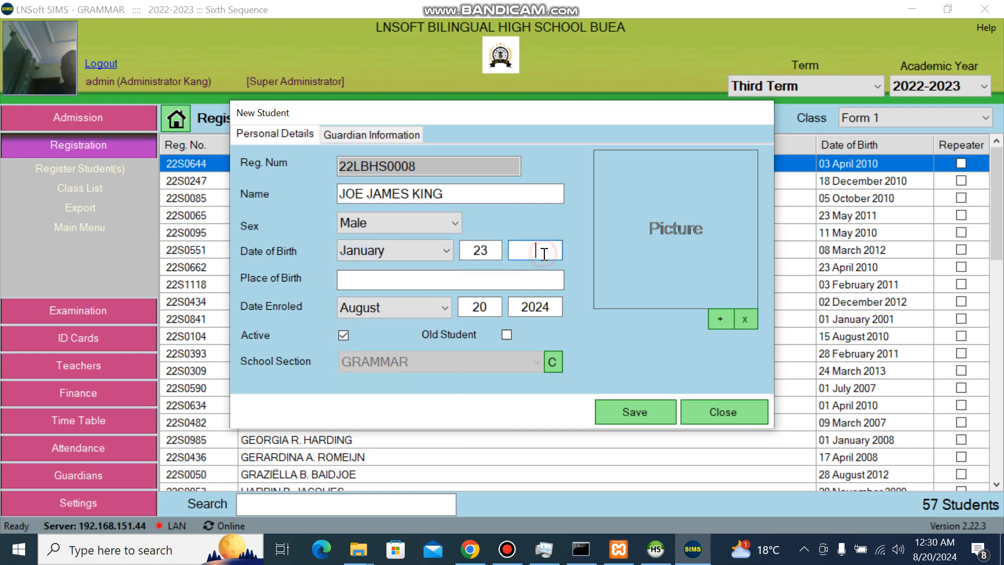
{"action": "type", "text": "2000"}
{"action": "left_click", "coordinate": [714, 319]}
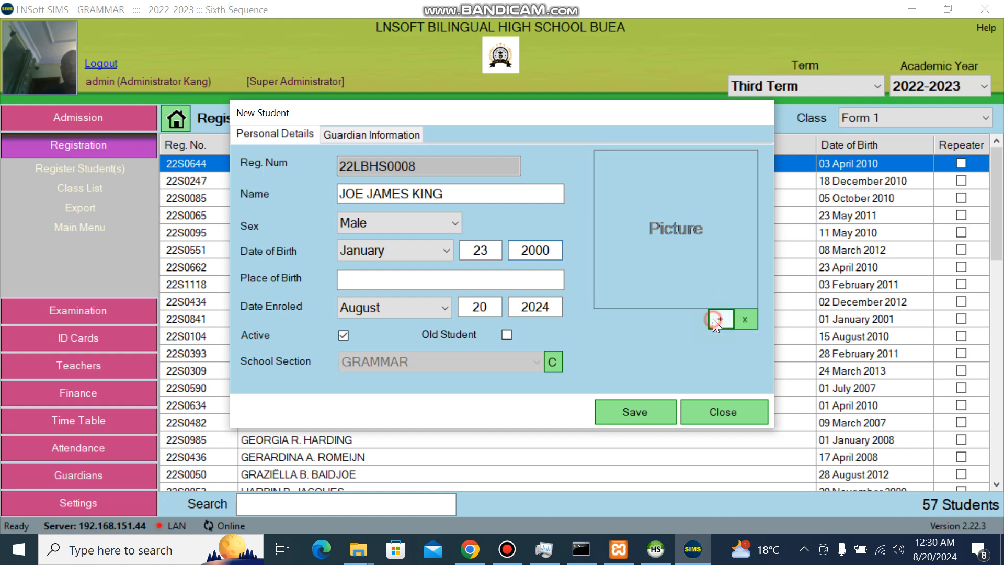
Capture the student's photo from the webcam and crop it tightly around the face.
{"action": "left_click", "coordinate": [730, 359]}
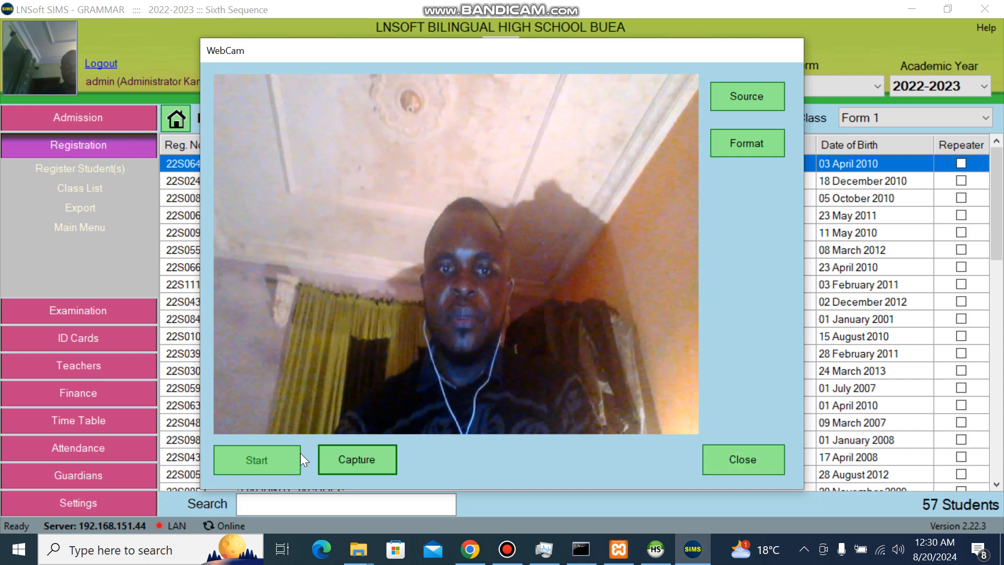
{"action": "left_click", "coordinate": [357, 461]}
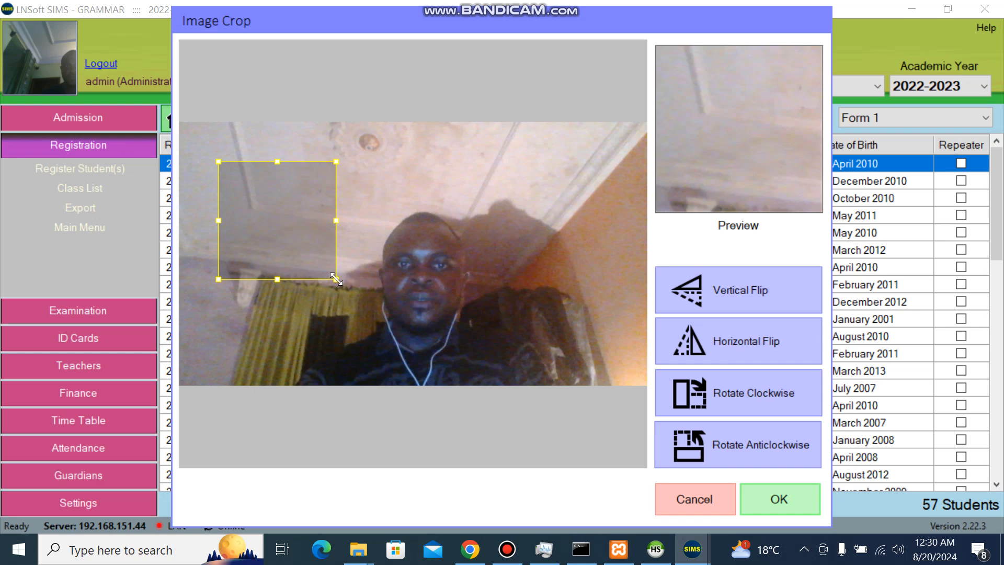
{"action": "left_click_drag", "start_coordinate": [336, 278], "coordinate": [374, 316]}
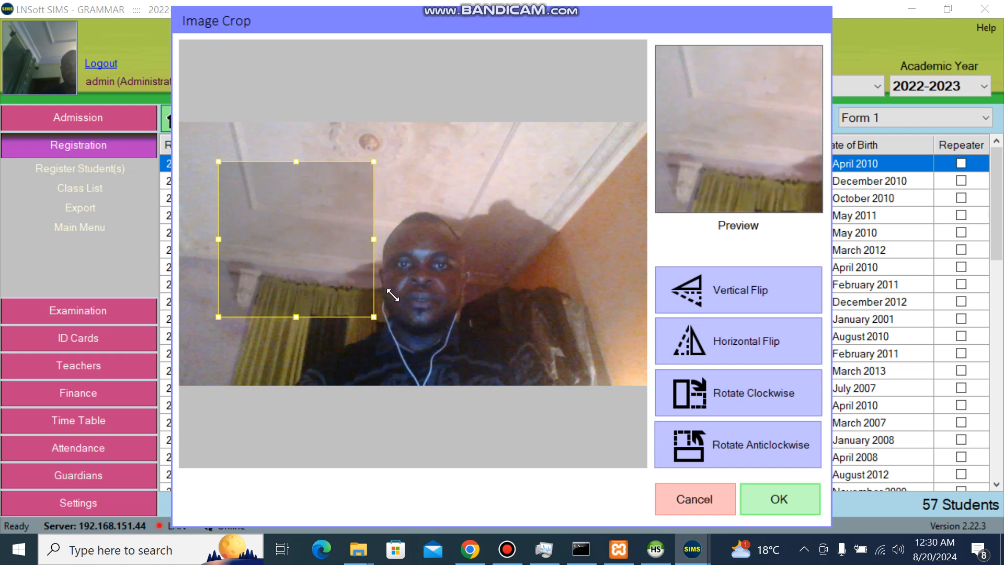
{"action": "left_click_drag", "start_coordinate": [300, 287], "coordinate": [435, 257]}
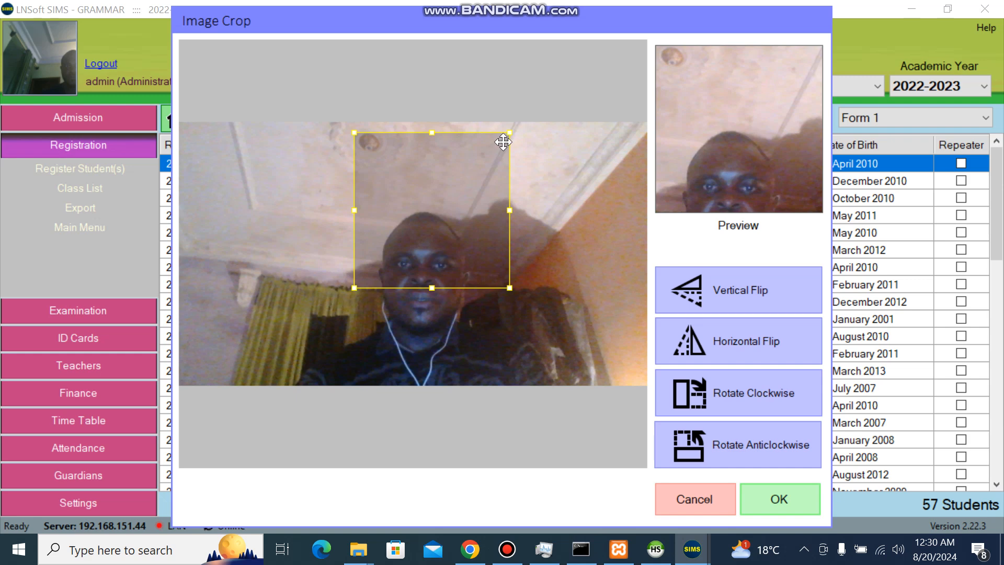
{"action": "left_click_drag", "start_coordinate": [510, 129], "coordinate": [478, 194]}
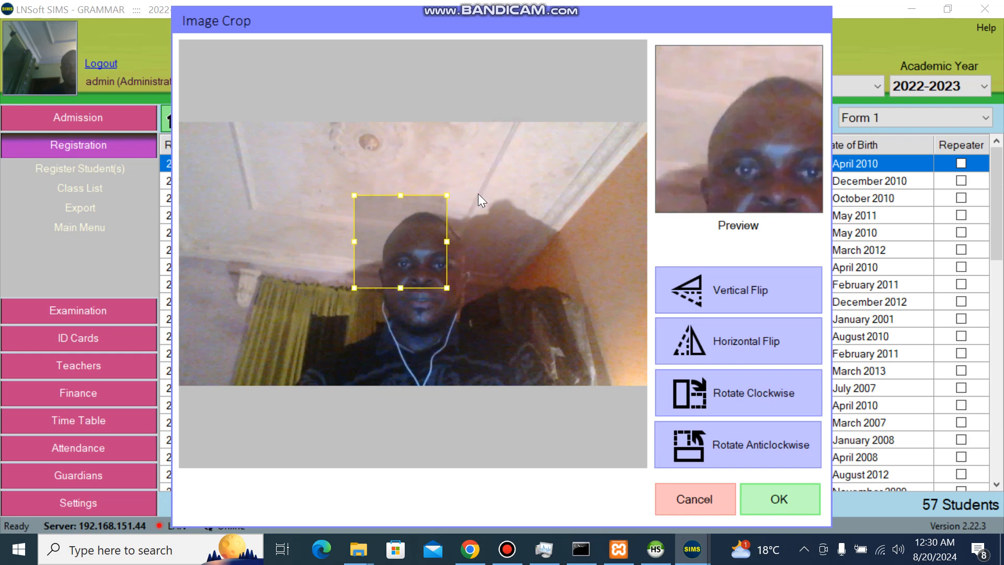
{"action": "left_click_drag", "start_coordinate": [424, 231], "coordinate": [447, 222]}
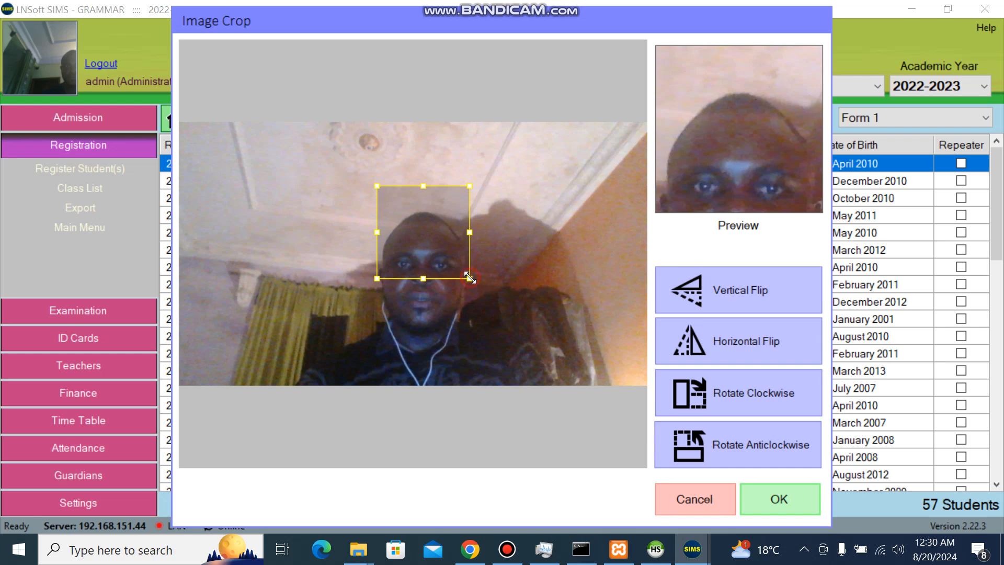
{"action": "left_click_drag", "start_coordinate": [470, 278], "coordinate": [457, 265]}
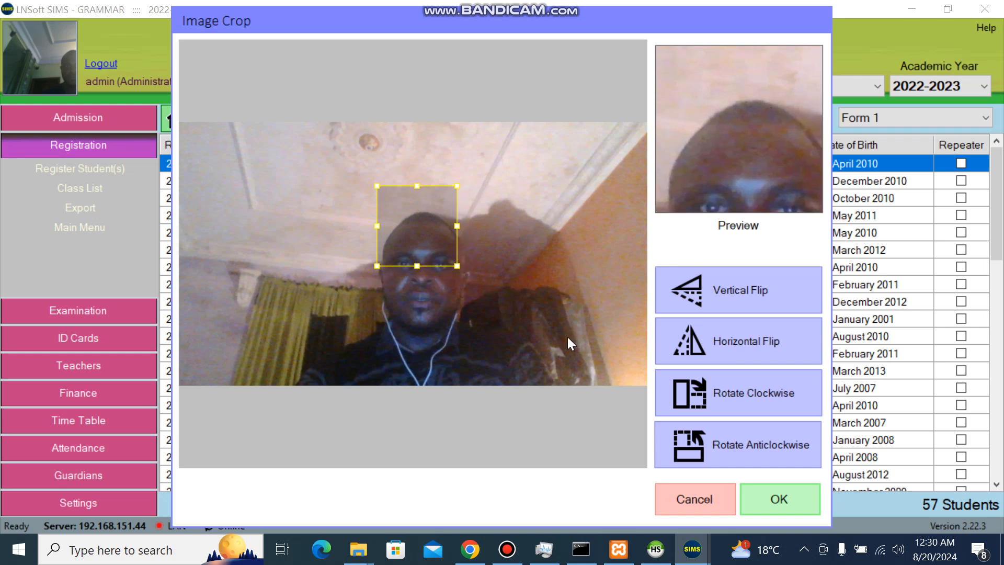
{"action": "left_click", "coordinate": [770, 501]}
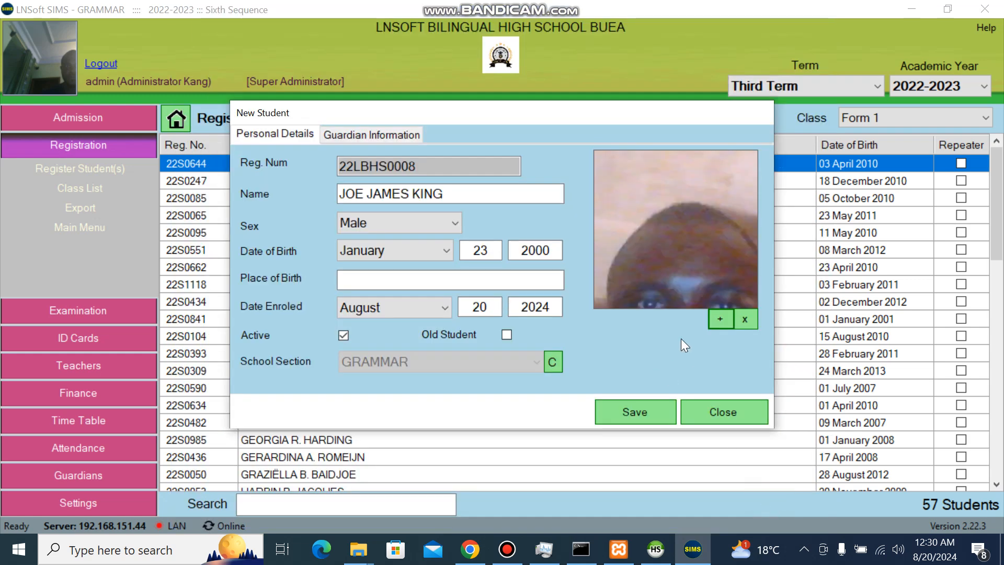
Enter LOUM as the student's place of birth.
{"action": "left_click", "coordinate": [410, 274]}
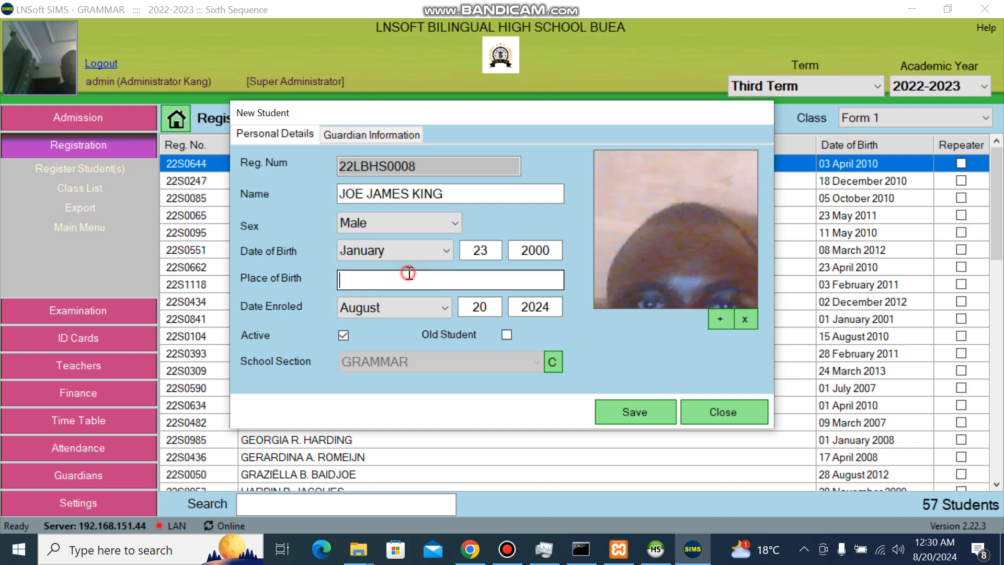
{"action": "type", "text": "LO"}
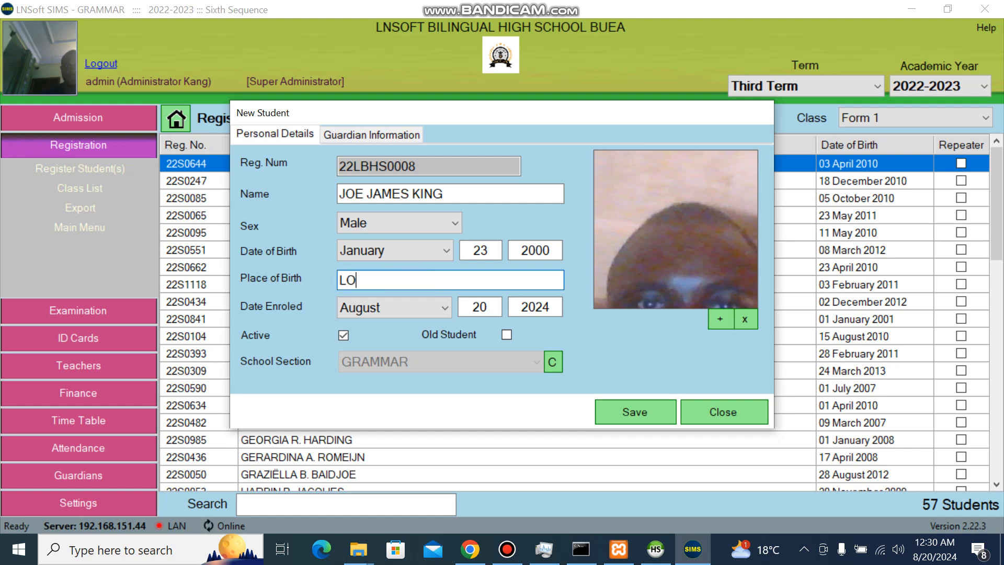
{"action": "type", "text": "UM"}
Add a guardian with the guardian's name, first phone number and address, and save it.
{"action": "left_click", "coordinate": [381, 136]}
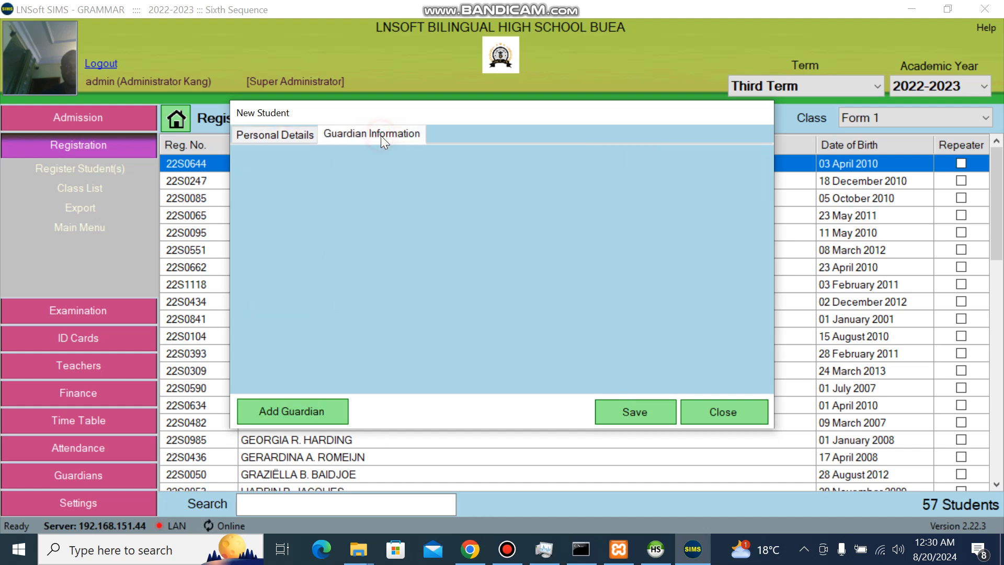
{"action": "left_click", "coordinate": [312, 413]}
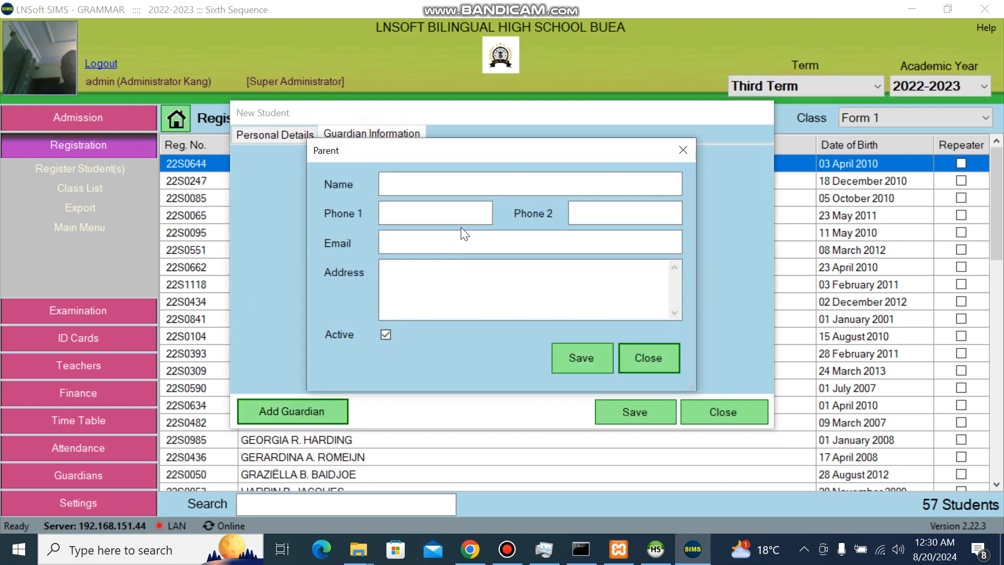
{"action": "left_click", "coordinate": [465, 181]}
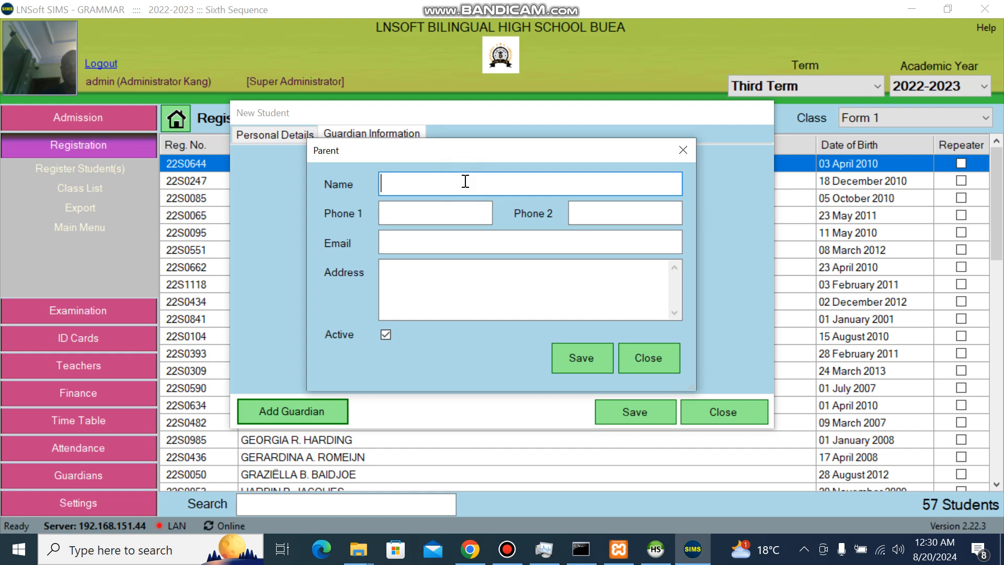
{"action": "left_click", "coordinate": [449, 215]}
{"action": "type", "text": "67777777"}
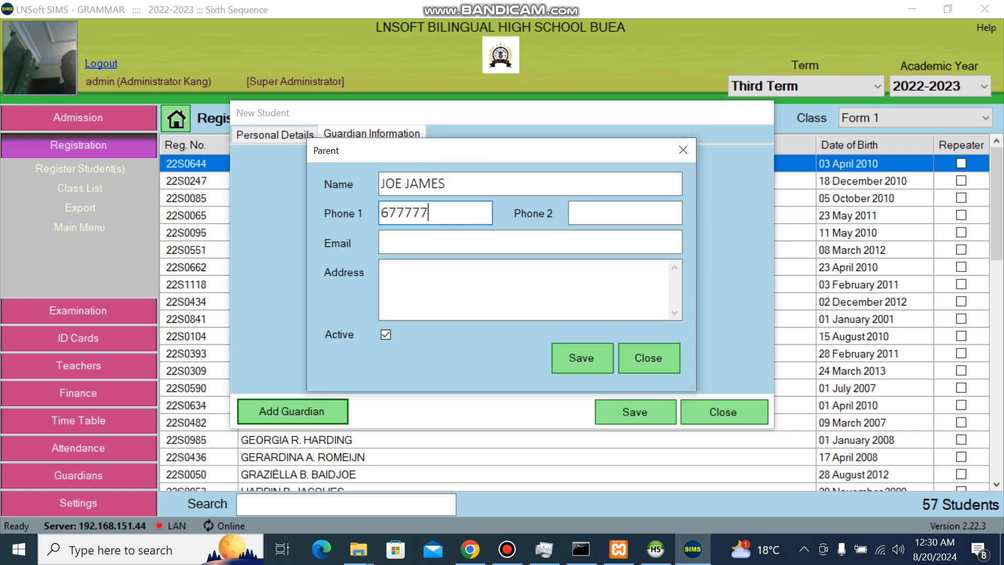
{"action": "left_click", "coordinate": [442, 283]}
{"action": "type", "text": "LOUM"}
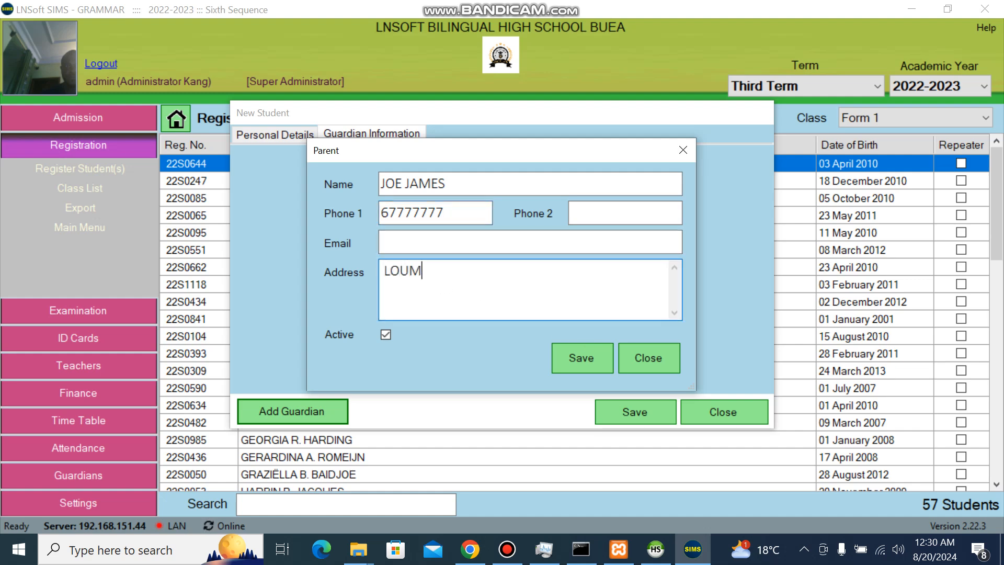
{"action": "left_click", "coordinate": [576, 365]}
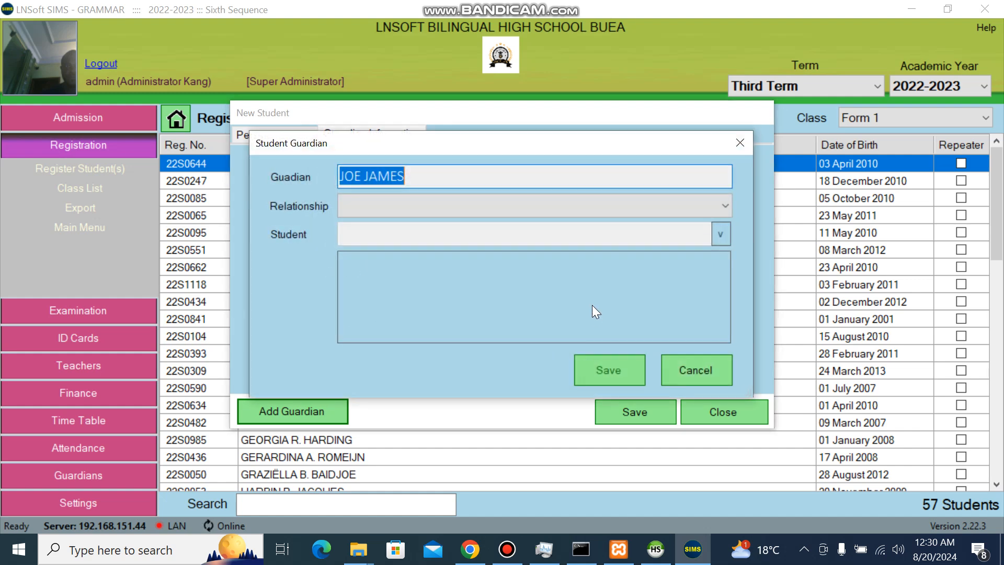
Set the guardian's relationship to Father and save the new student record.
{"action": "left_click", "coordinate": [459, 210]}
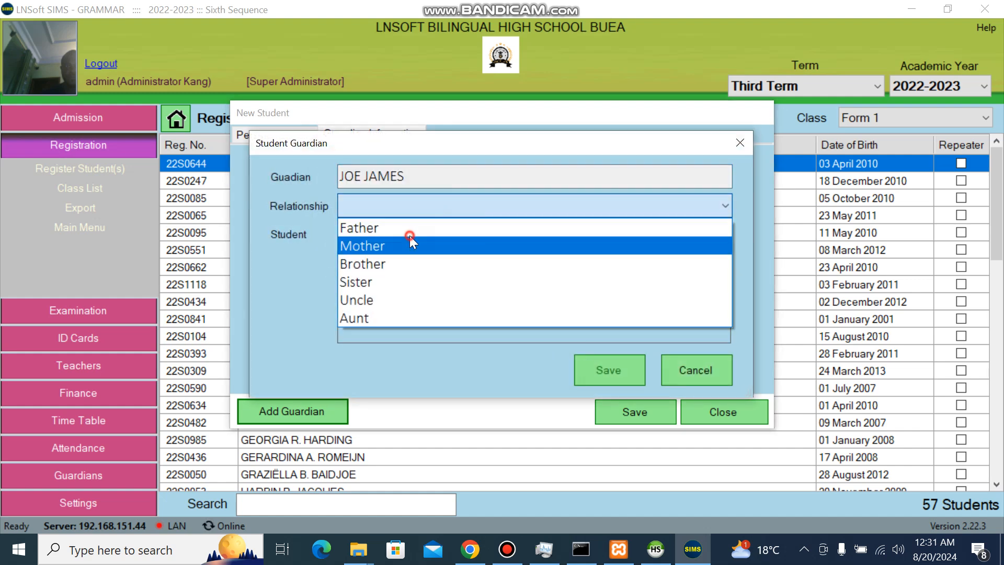
{"action": "left_click", "coordinate": [410, 238]}
{"action": "left_click", "coordinate": [441, 215]}
{"action": "left_click", "coordinate": [406, 227]}
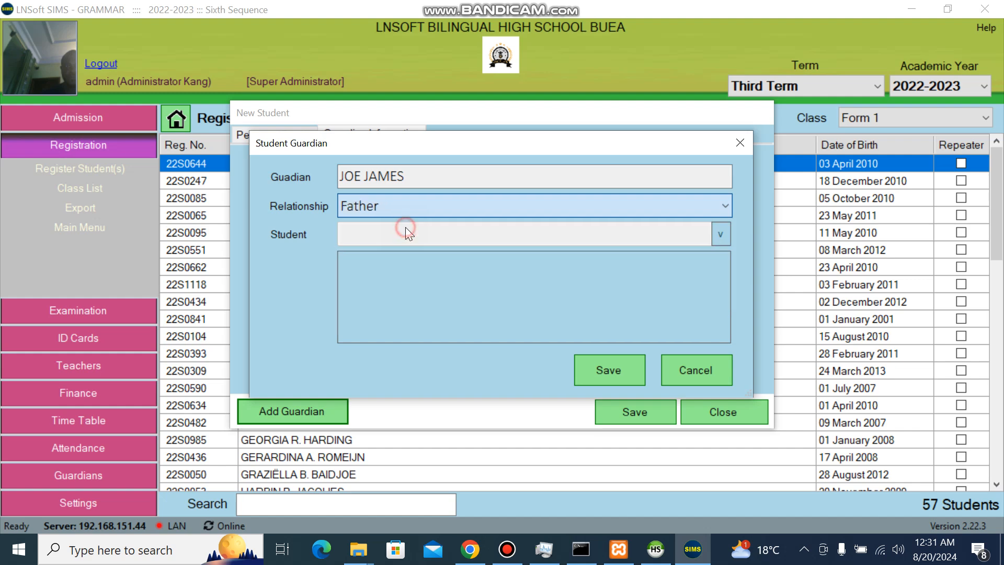
{"action": "left_click", "coordinate": [636, 368]}
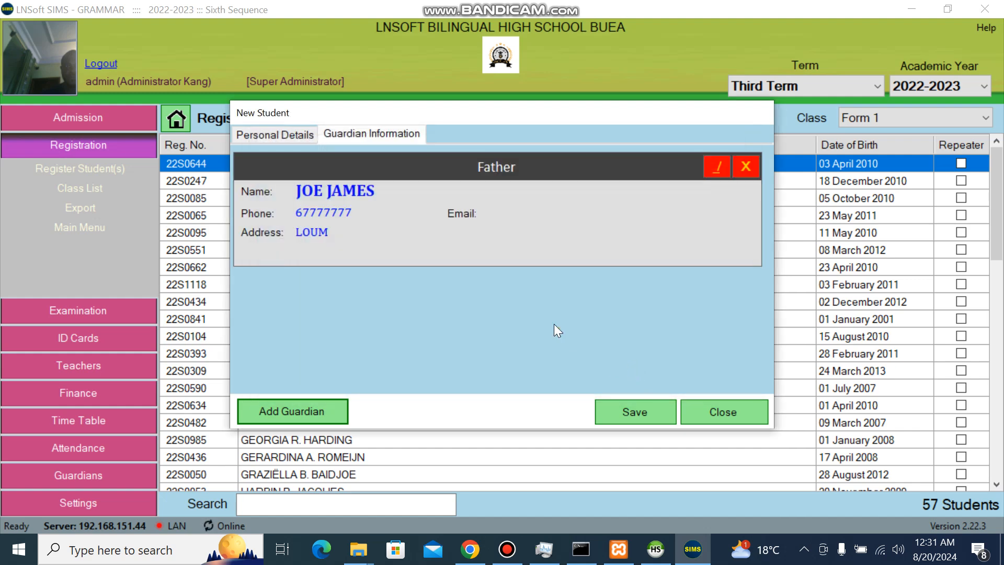
{"action": "left_click", "coordinate": [628, 411]}
Keep Form 1 selected and search the list for the newly added student by first name.
{"action": "key", "text": "Return"}
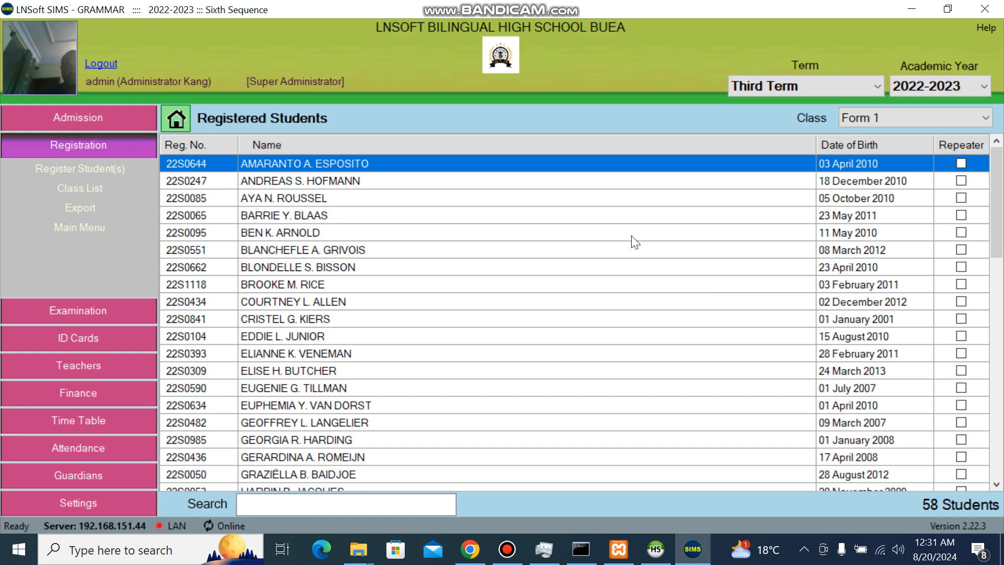
{"action": "left_click", "coordinate": [876, 123]}
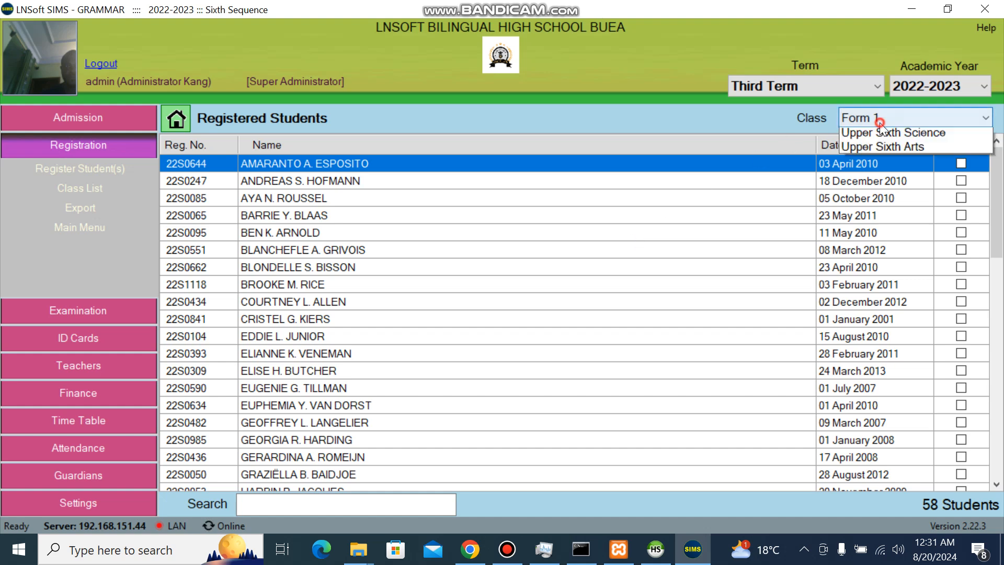
{"action": "left_click", "coordinate": [864, 150]}
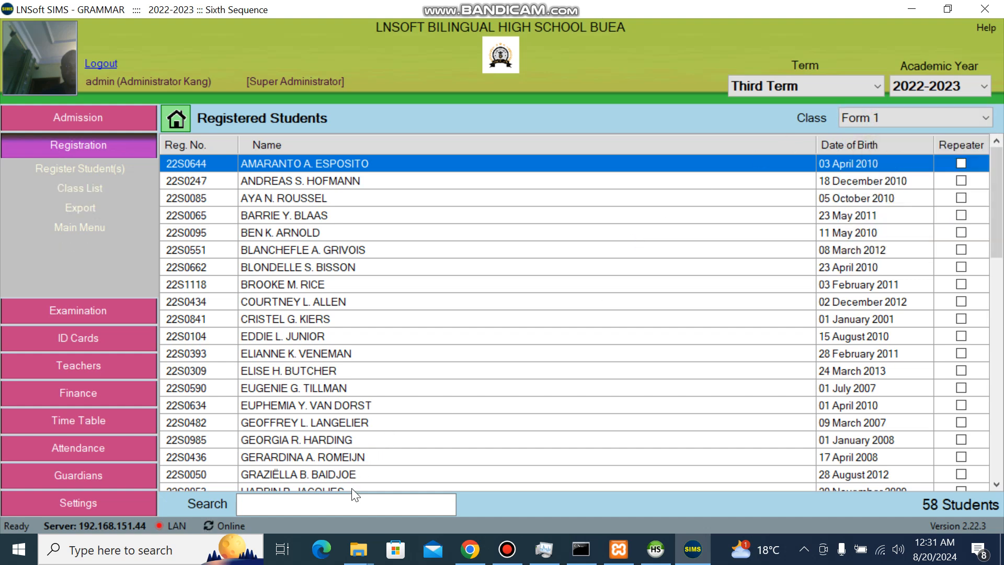
{"action": "left_click", "coordinate": [346, 503]}
{"action": "type", "text": "JOE"}
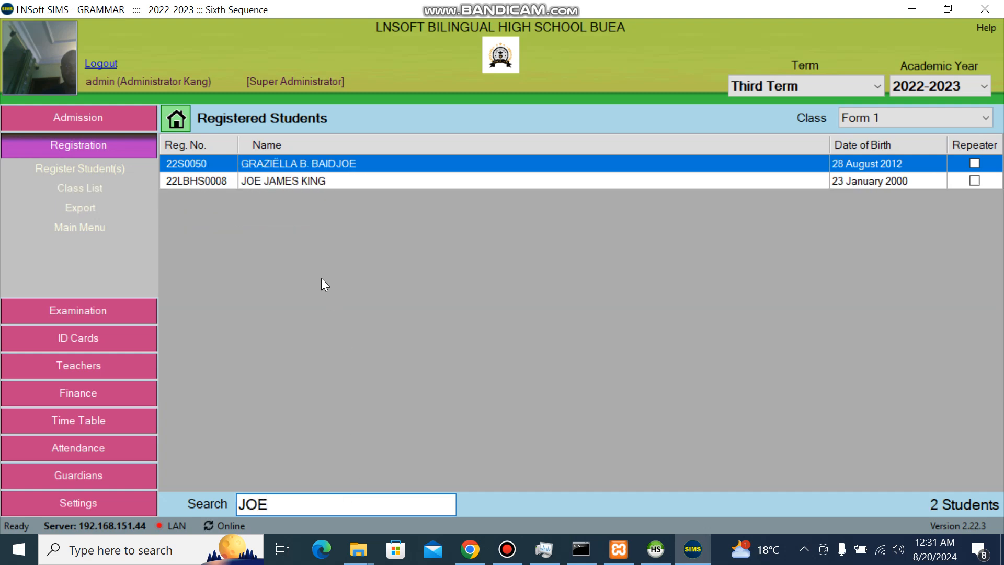
Reopen the new student's detail information, save it again, and clear the search.
{"action": "left_click", "coordinate": [352, 185]}
{"action": "right_click", "coordinate": [352, 185]}
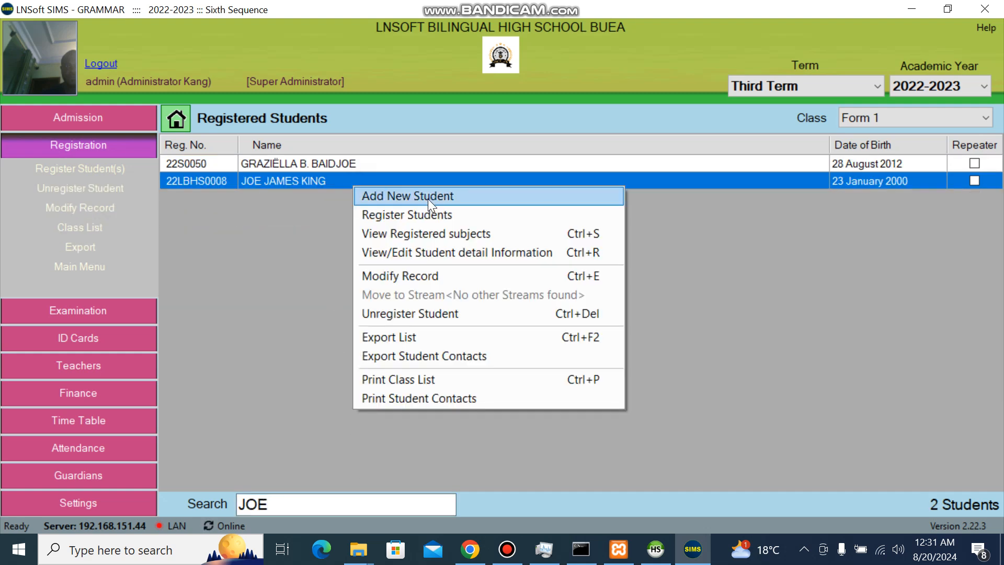
{"action": "left_click", "coordinate": [423, 252]}
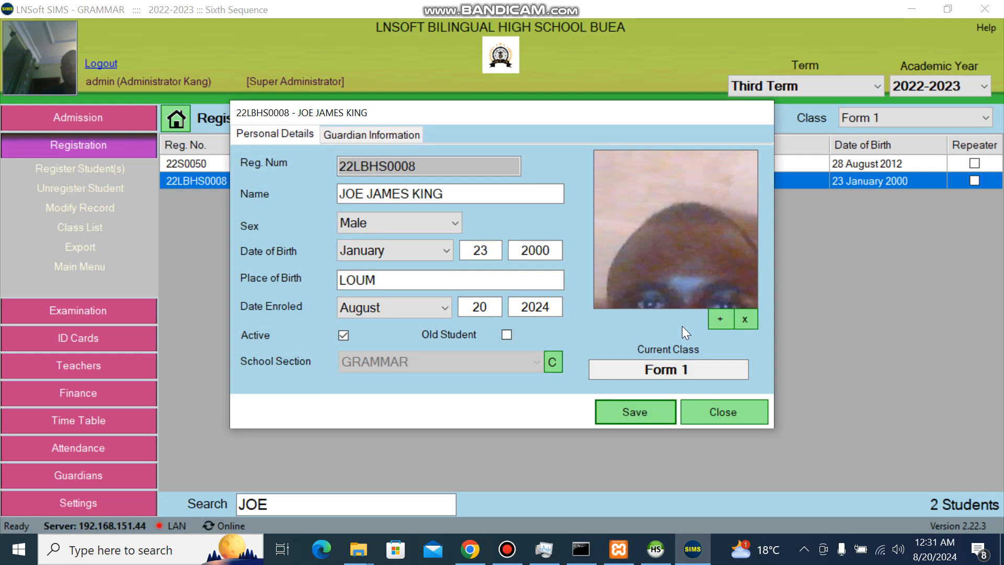
{"action": "left_click", "coordinate": [651, 410]}
{"action": "key", "text": "Return"}
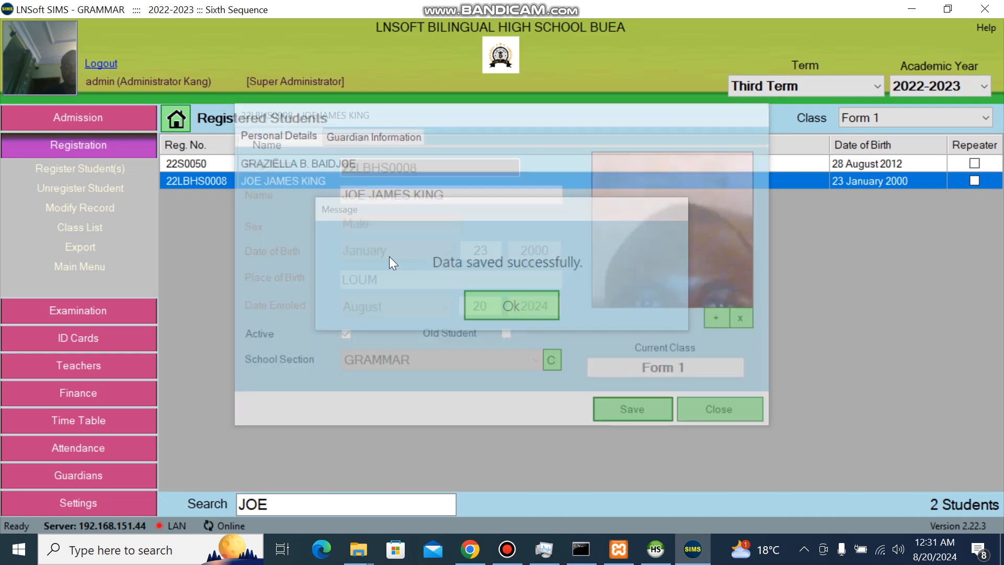
{"action": "left_click", "coordinate": [280, 504]}
{"action": "key", "text": "BackSpace"}
{"action": "key", "text": "BackSpace"}
{"action": "key", "text": "BackSpace"}
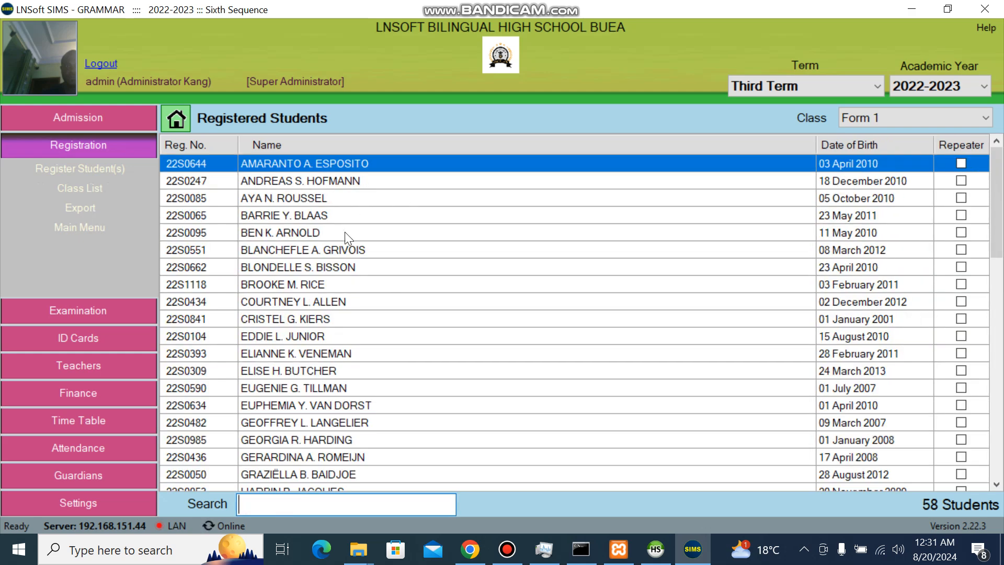
Open the unregistered students list with the admission list as the source.
{"action": "right_click", "coordinate": [346, 197]}
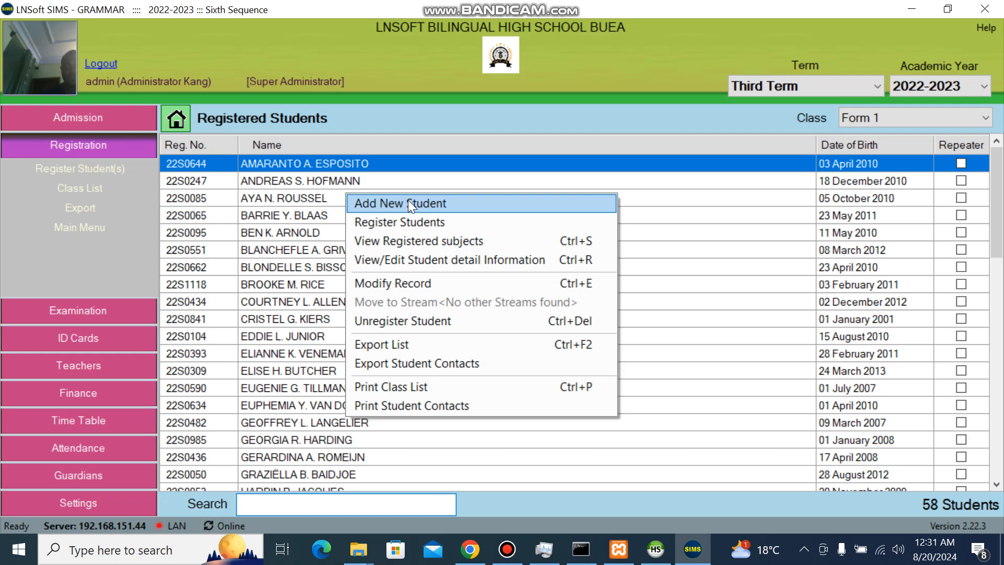
{"action": "left_click", "coordinate": [417, 223]}
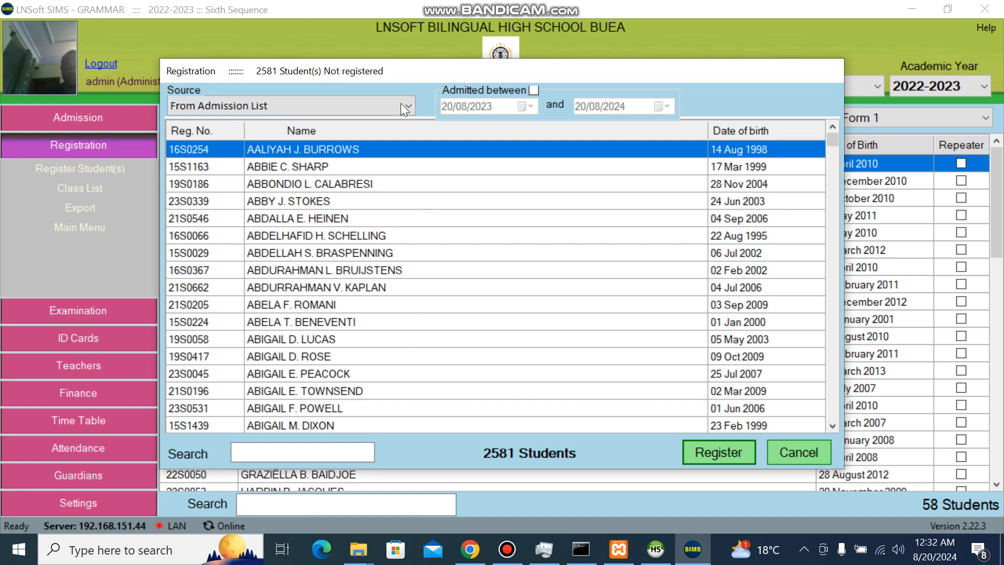
{"action": "left_click", "coordinate": [360, 104]}
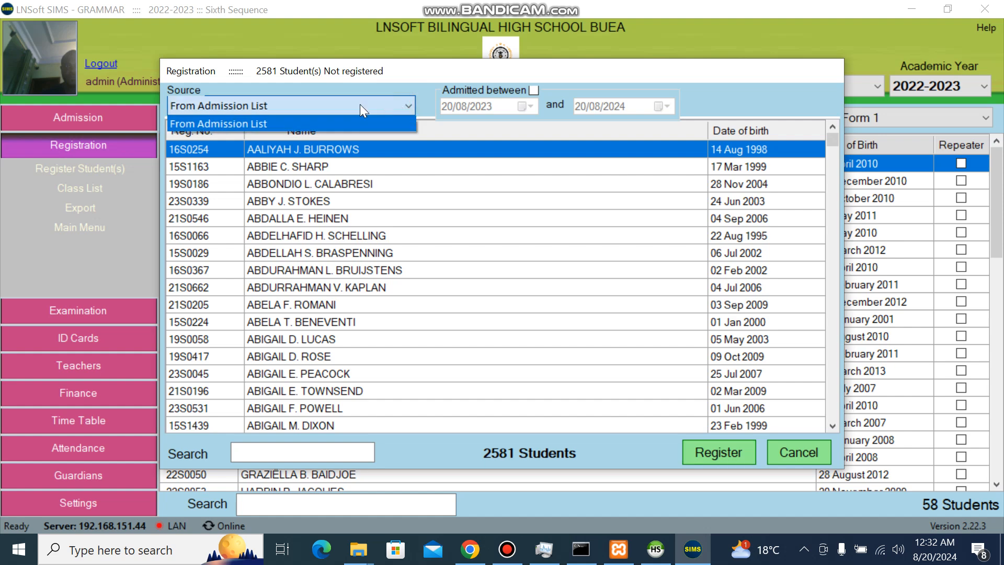
{"action": "left_click", "coordinate": [354, 76]}
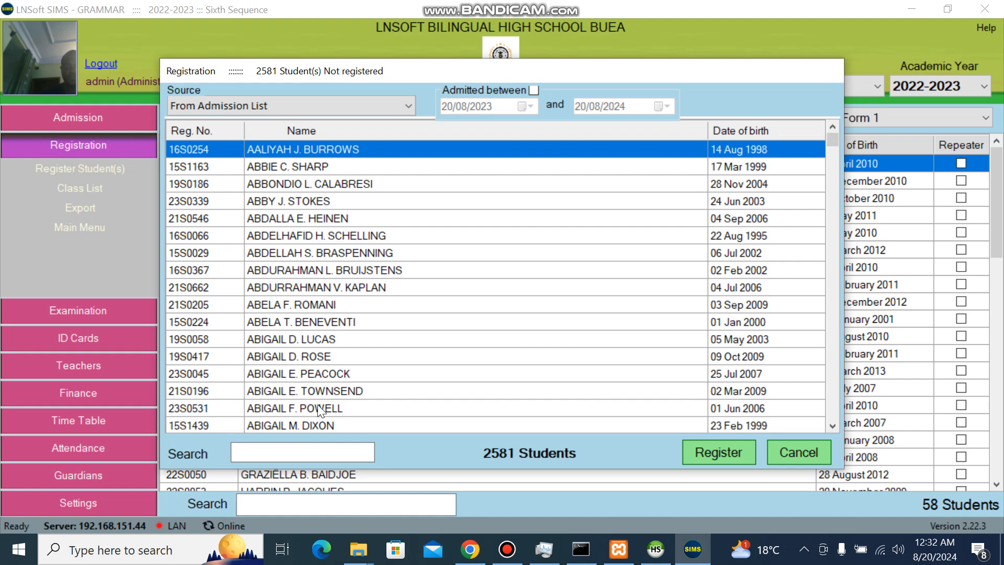
Select three admitted students and register them into Form 1, raising it to 61.
{"action": "left_click", "coordinate": [286, 391]}
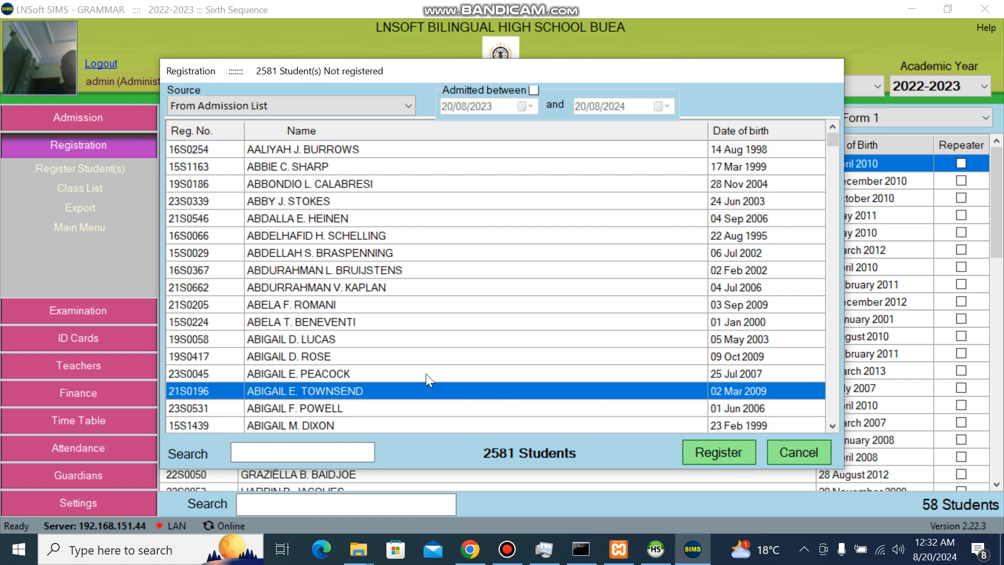
{"action": "left_click", "coordinate": [312, 235], "text": "ctrl"}
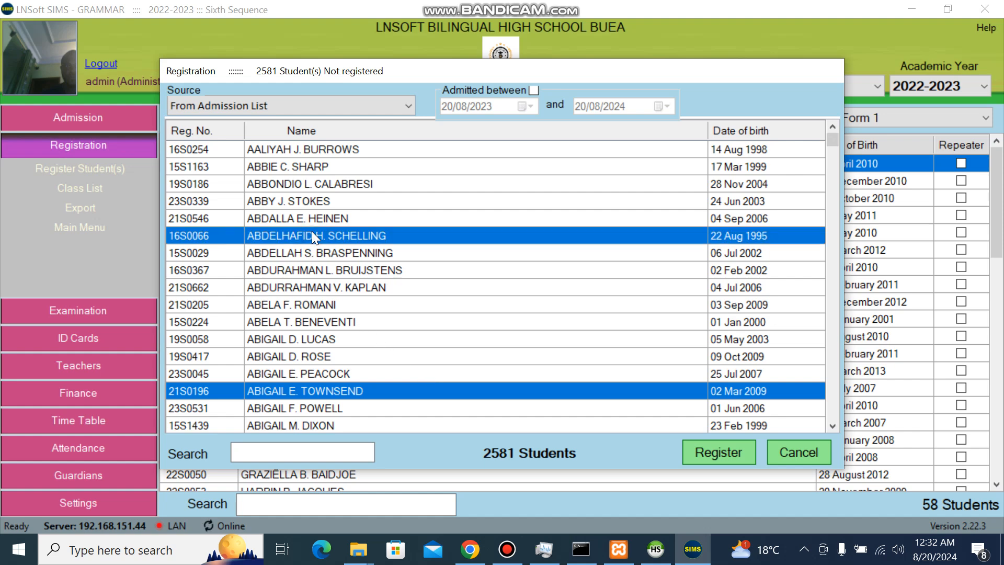
{"action": "left_click", "coordinate": [322, 200], "text": "ctrl"}
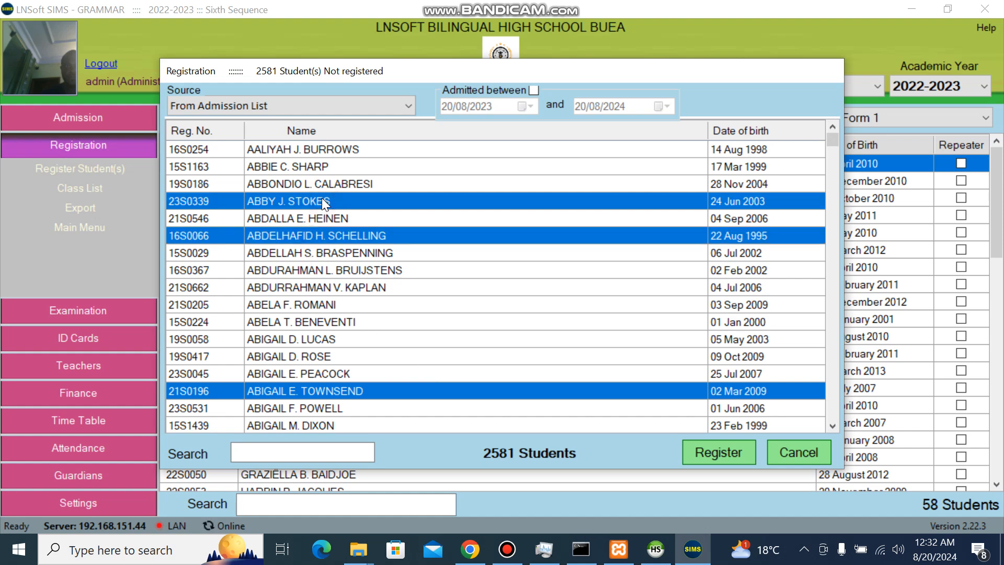
{"action": "left_click", "coordinate": [719, 449]}
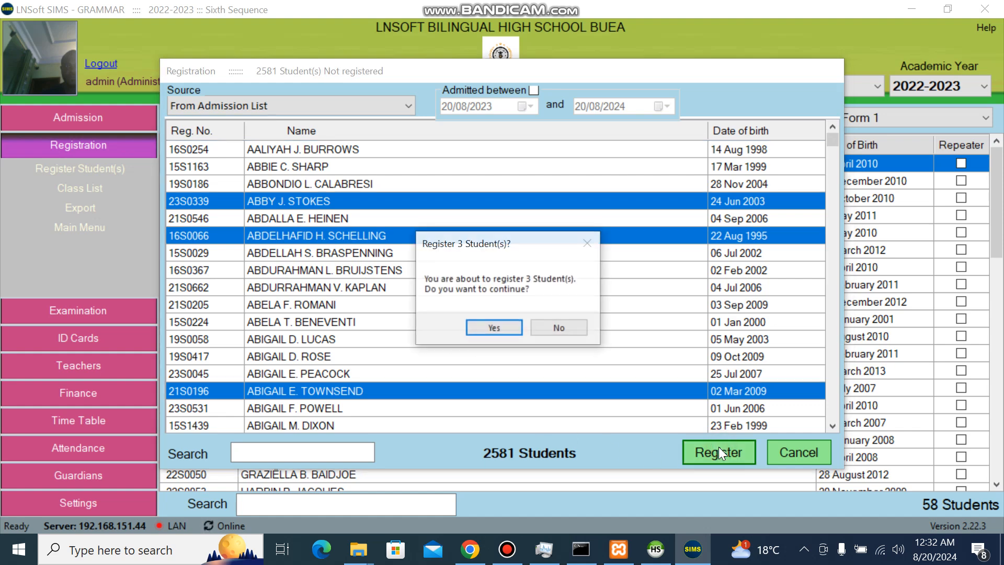
{"action": "left_click", "coordinate": [505, 326]}
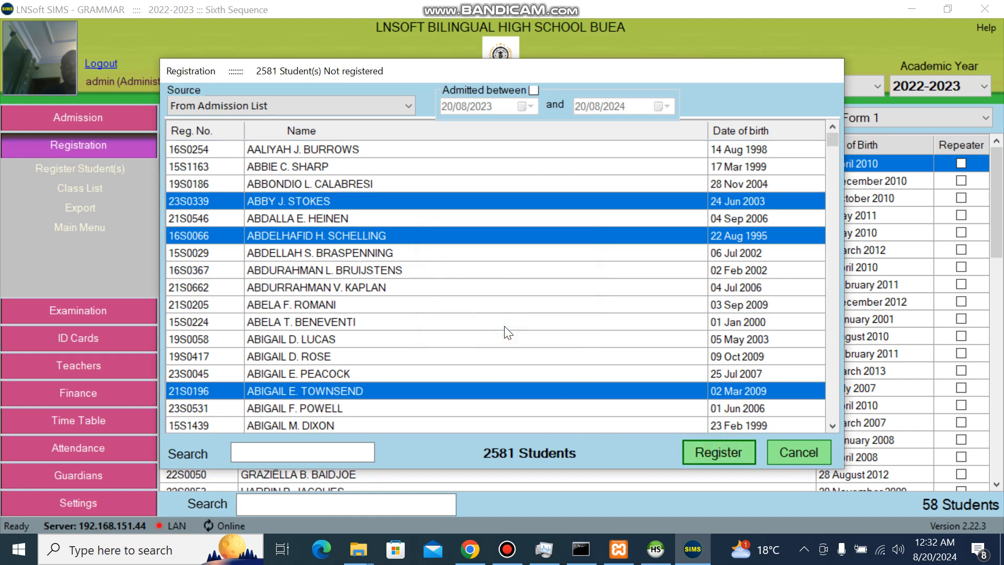
{"action": "left_click", "coordinate": [516, 318]}
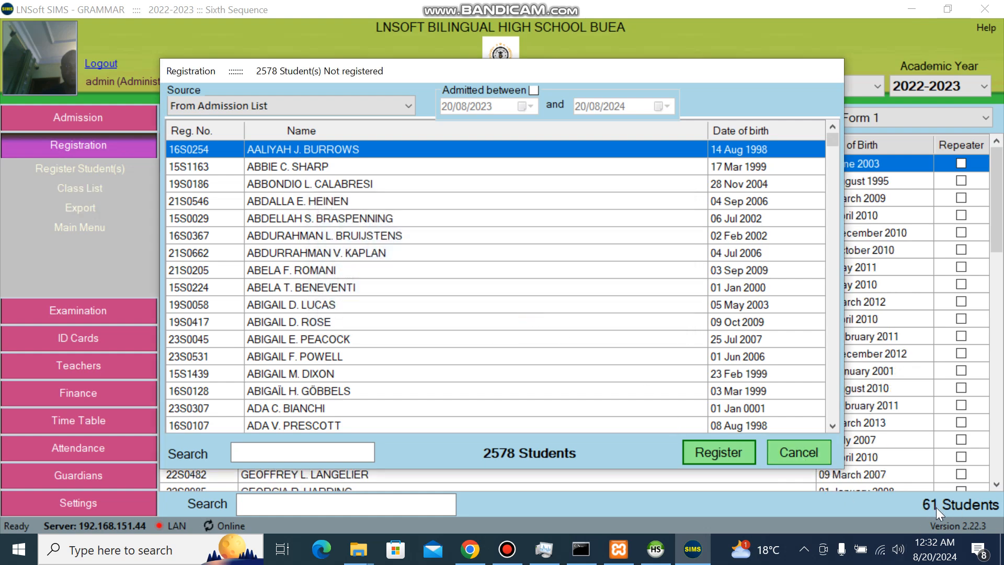
Close the Registration window and review the first student's registered subjects.
{"action": "left_click", "coordinate": [799, 453]}
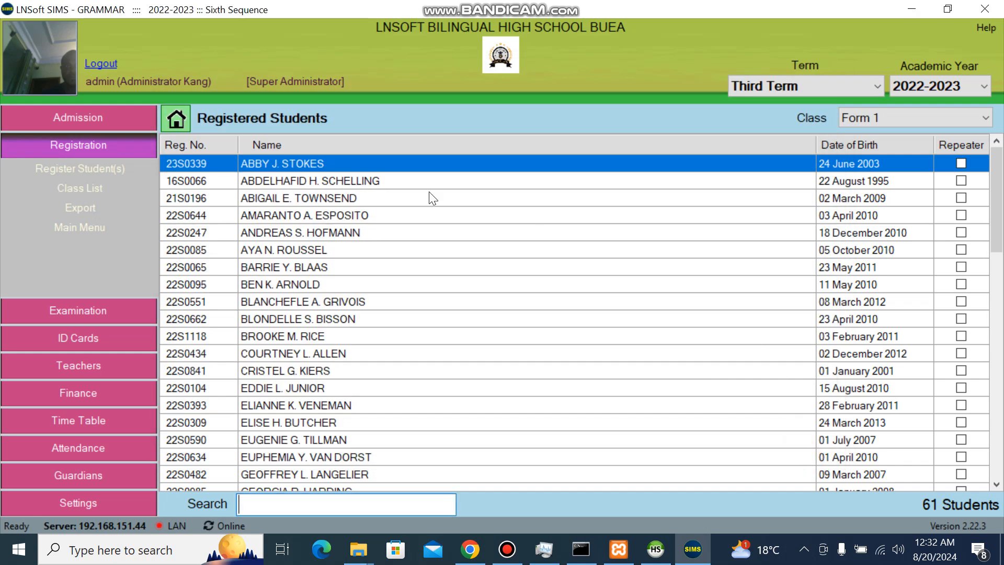
{"action": "right_click", "coordinate": [299, 200]}
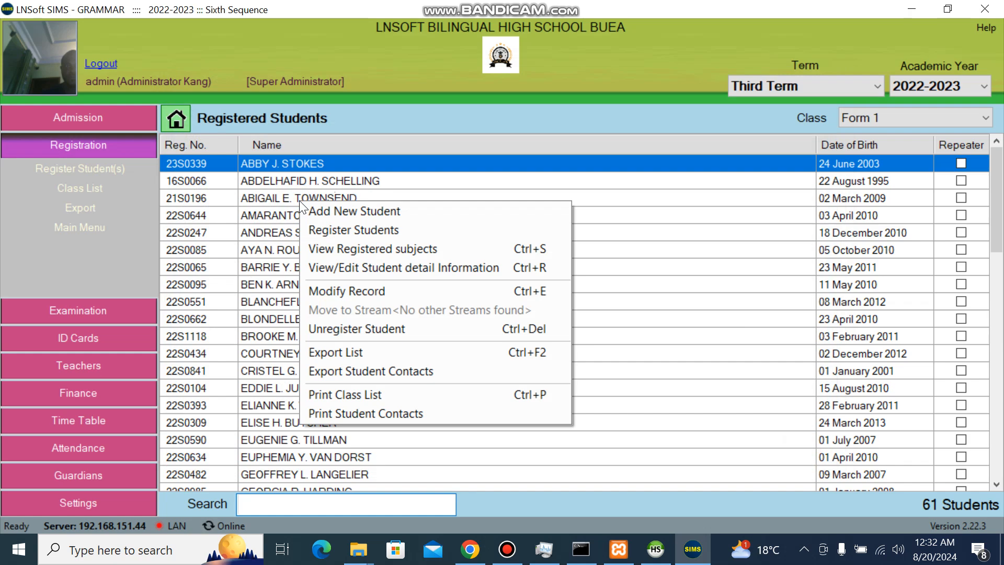
{"action": "left_click", "coordinate": [372, 248]}
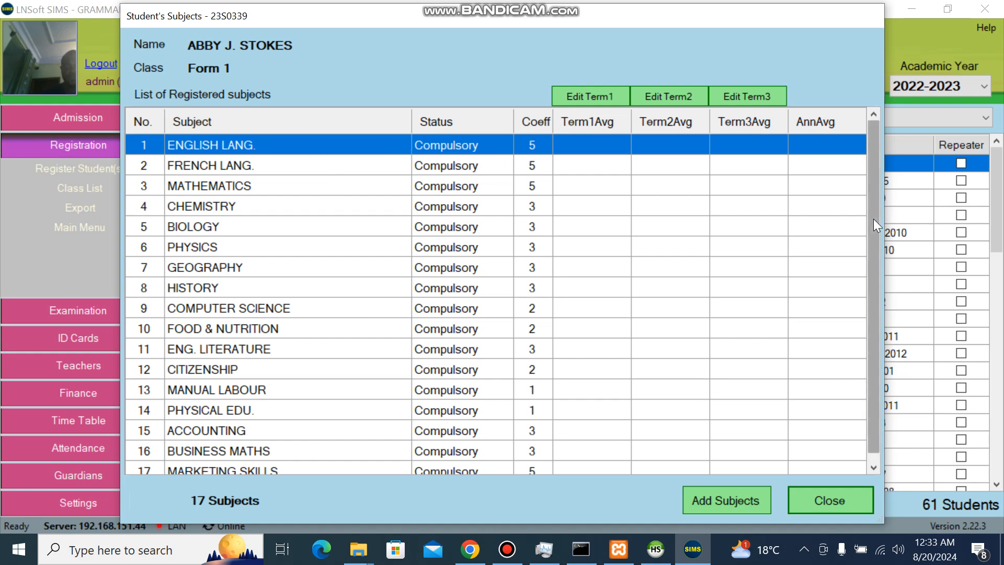
{"action": "left_click_drag", "start_coordinate": [873, 219], "coordinate": [871, 298]}
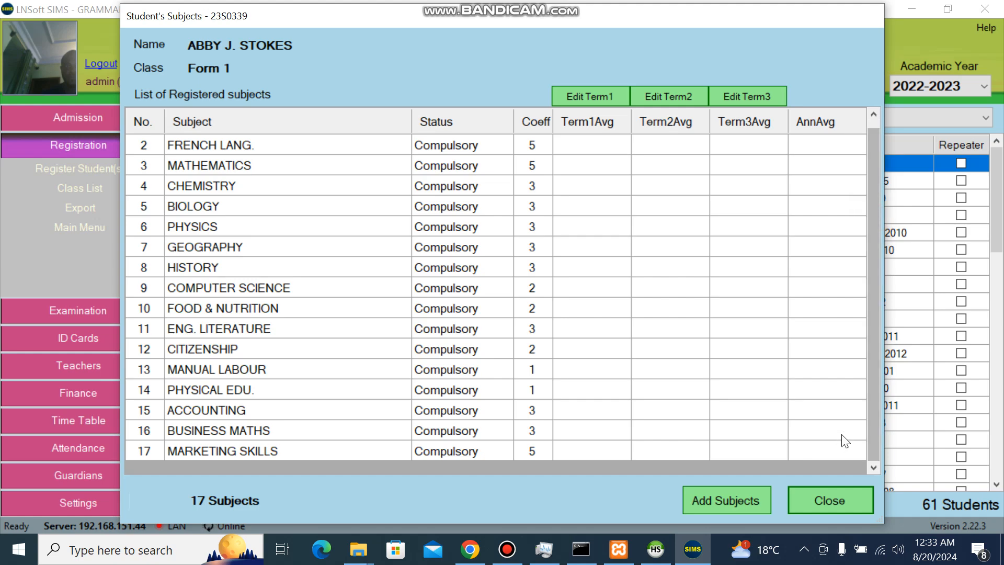
{"action": "left_click", "coordinate": [828, 499]}
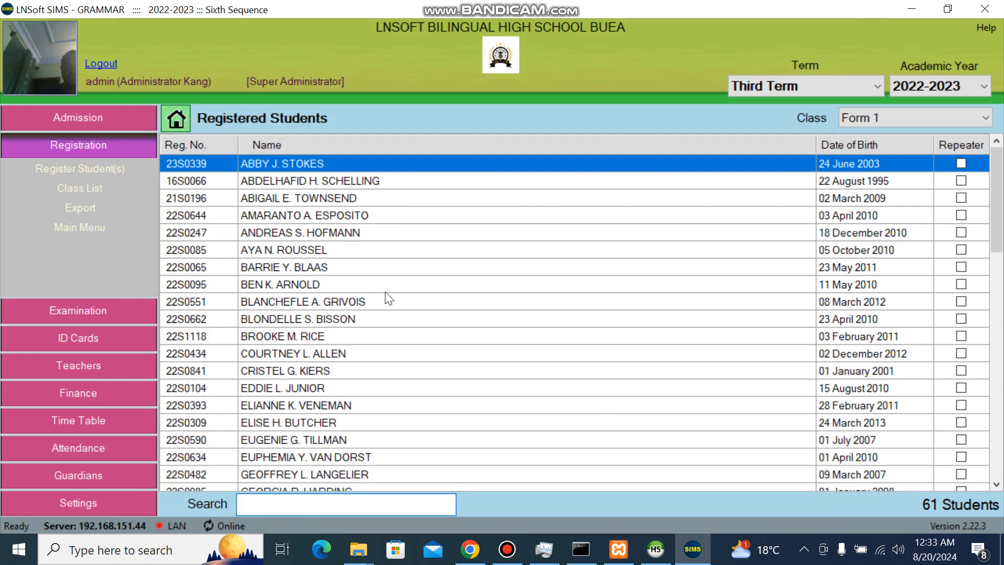
Review the registered subjects of the seventh and sixth Form 1 students.
{"action": "double_click", "coordinate": [309, 271]}
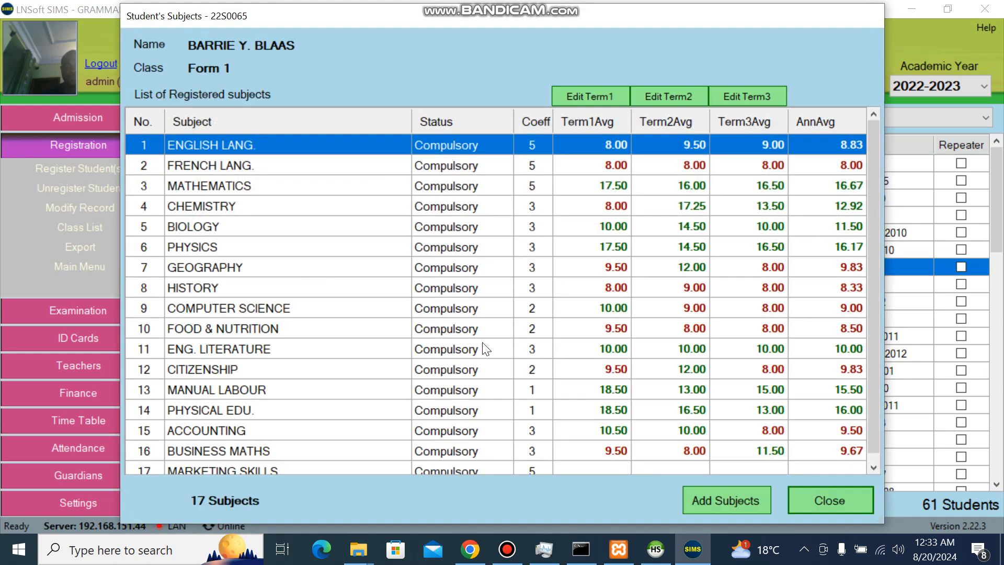
{"action": "left_click", "coordinate": [836, 501]}
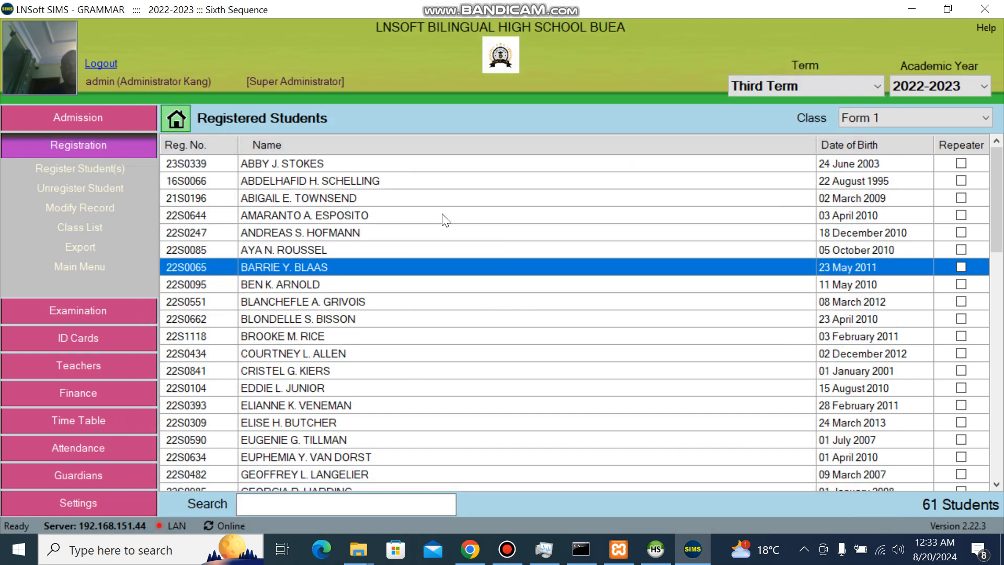
{"action": "double_click", "coordinate": [302, 253]}
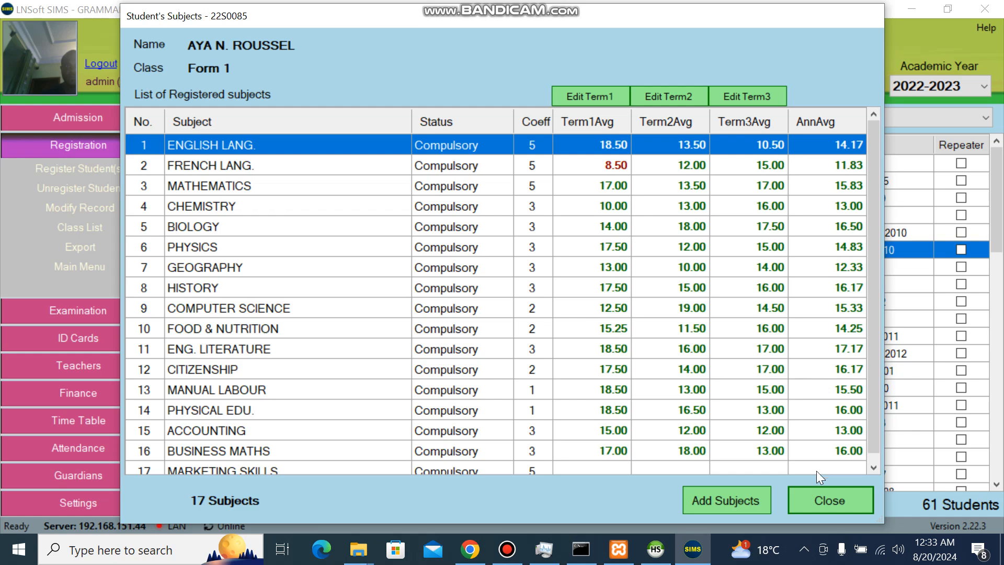
{"action": "left_click", "coordinate": [815, 498]}
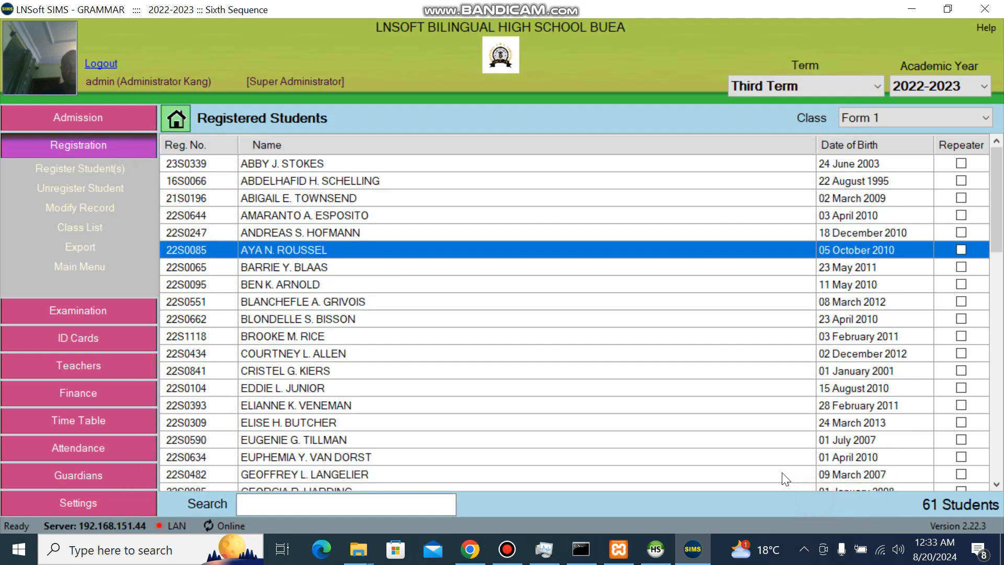
{"action": "right_click", "coordinate": [312, 252]}
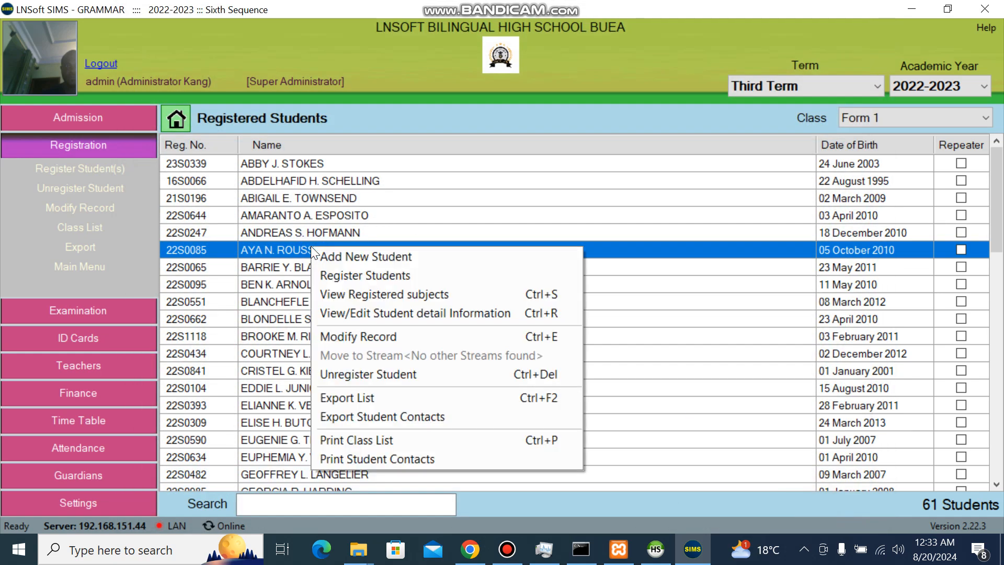
{"action": "left_click", "coordinate": [377, 294]}
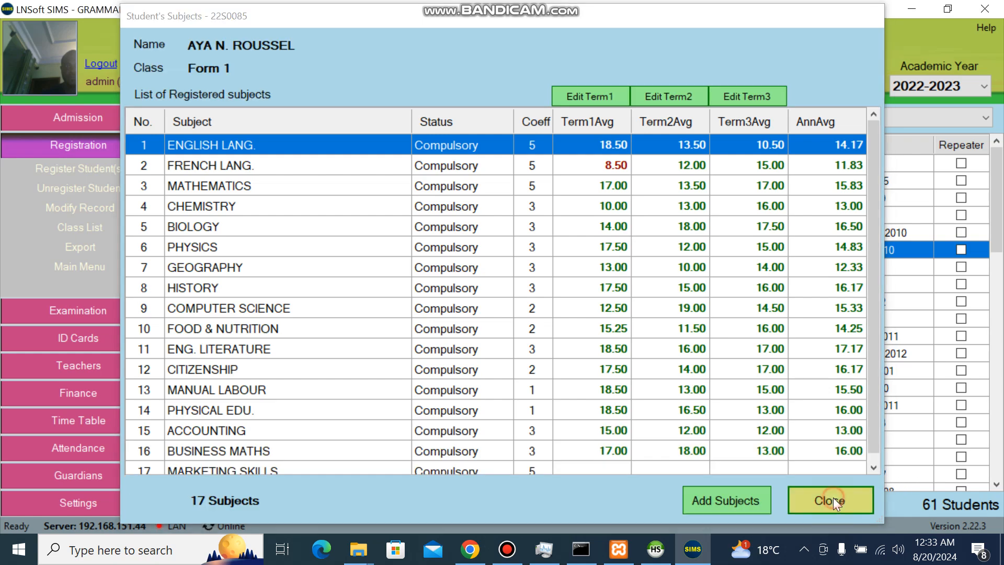
{"action": "left_click", "coordinate": [833, 498]}
Open the sixth student's Add Subjects list, cancel without adding, and close the window.
{"action": "double_click", "coordinate": [343, 249]}
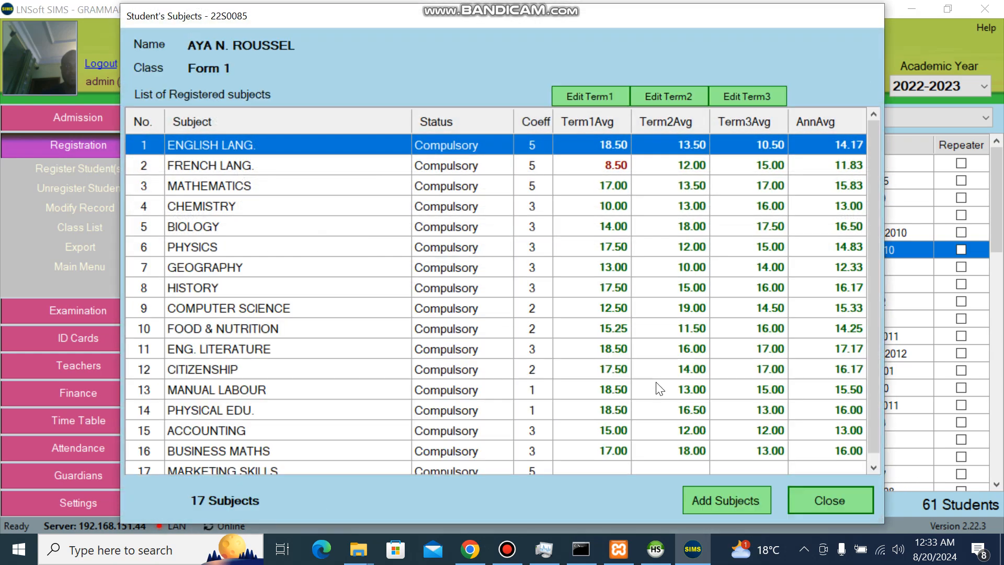
{"action": "left_click", "coordinate": [747, 503]}
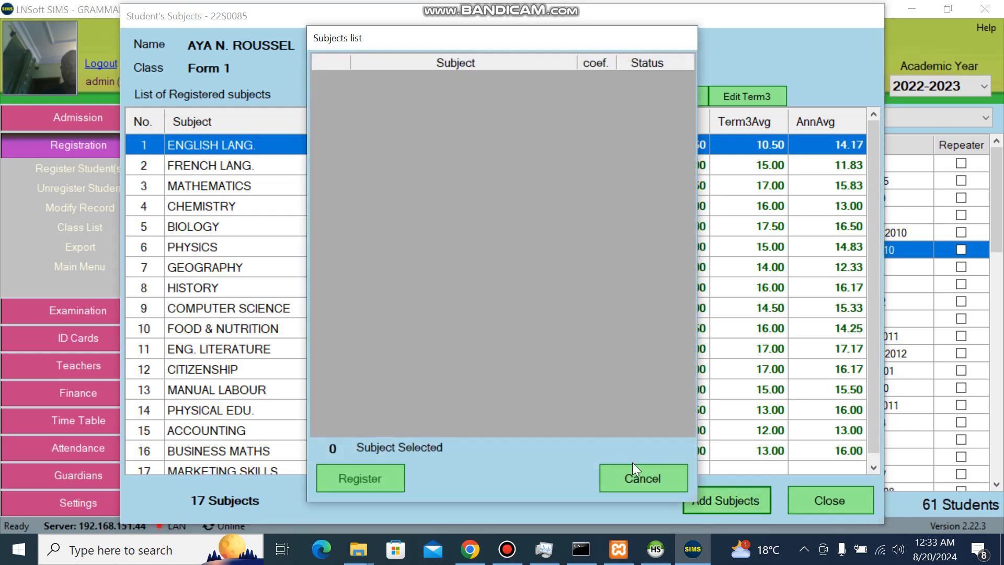
{"action": "left_click", "coordinate": [635, 471]}
{"action": "left_click", "coordinate": [813, 498]}
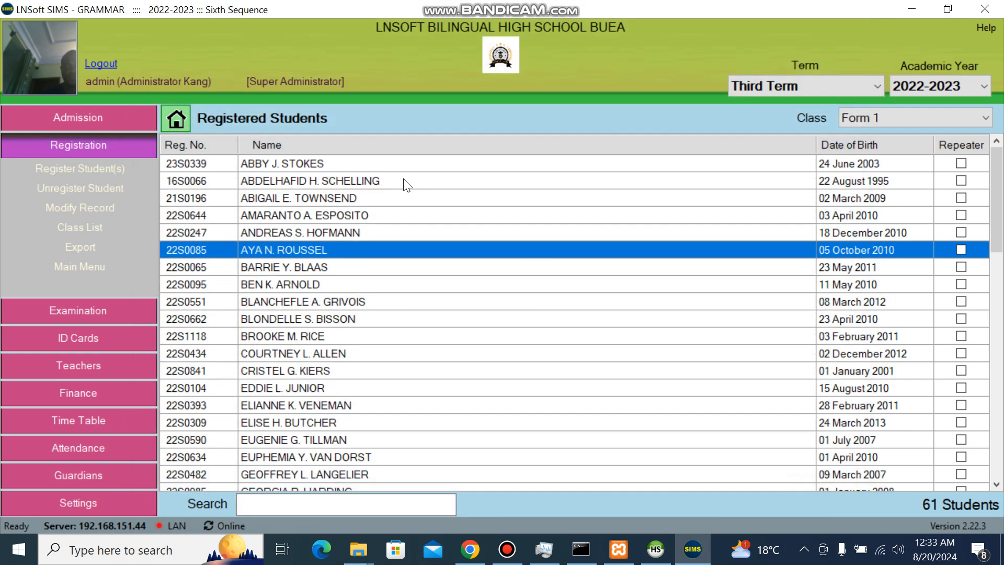
{"action": "right_click", "coordinate": [314, 246]}
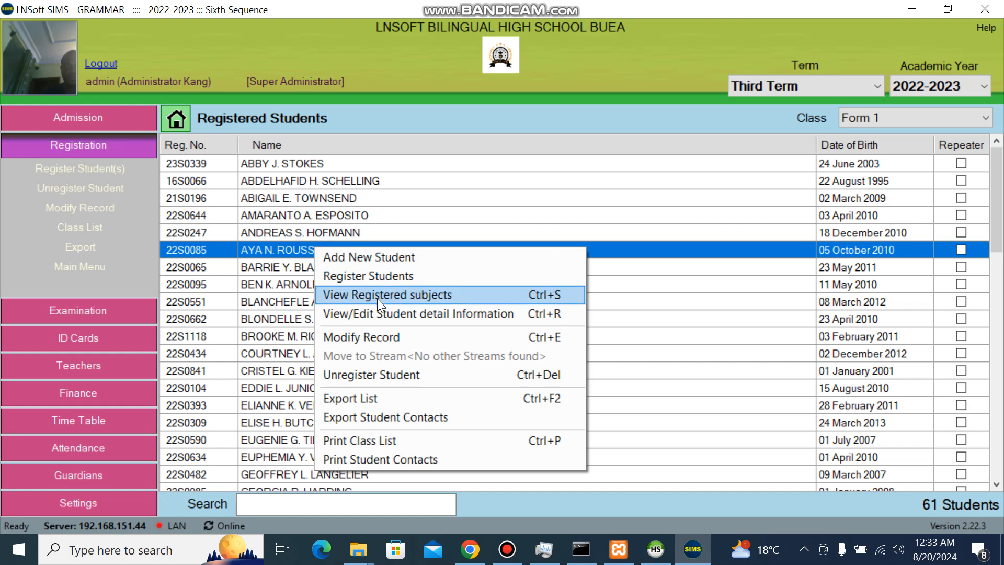
{"action": "left_click", "coordinate": [293, 249]}
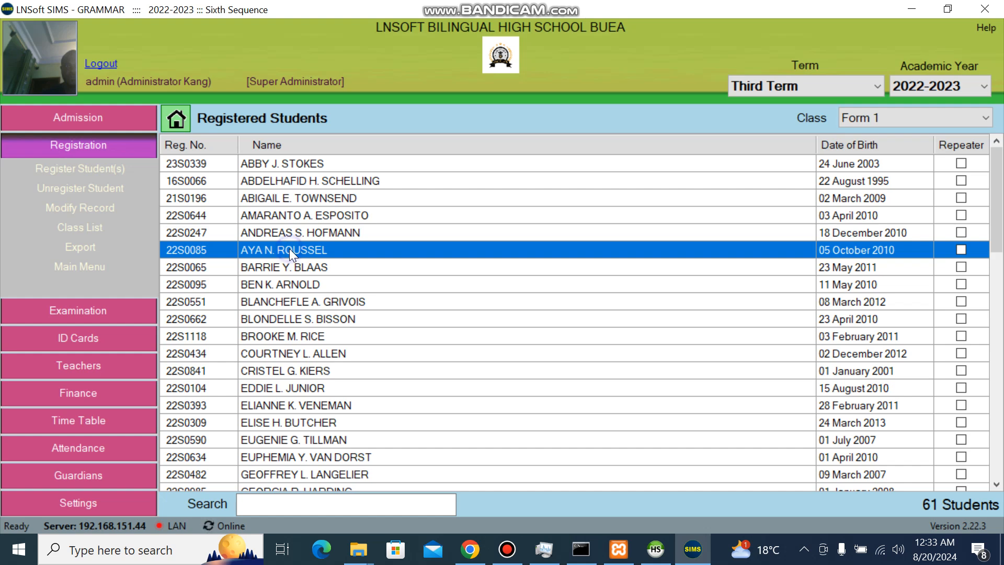
Change the sixth student's place of birth from mutengene to BUEA and save.
{"action": "right_click", "coordinate": [290, 249]}
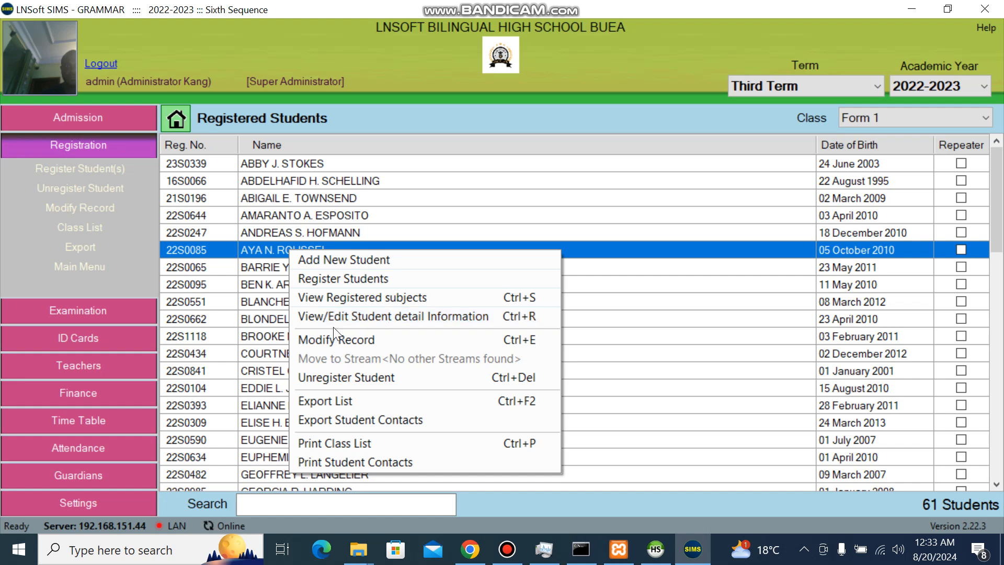
{"action": "left_click", "coordinate": [353, 317]}
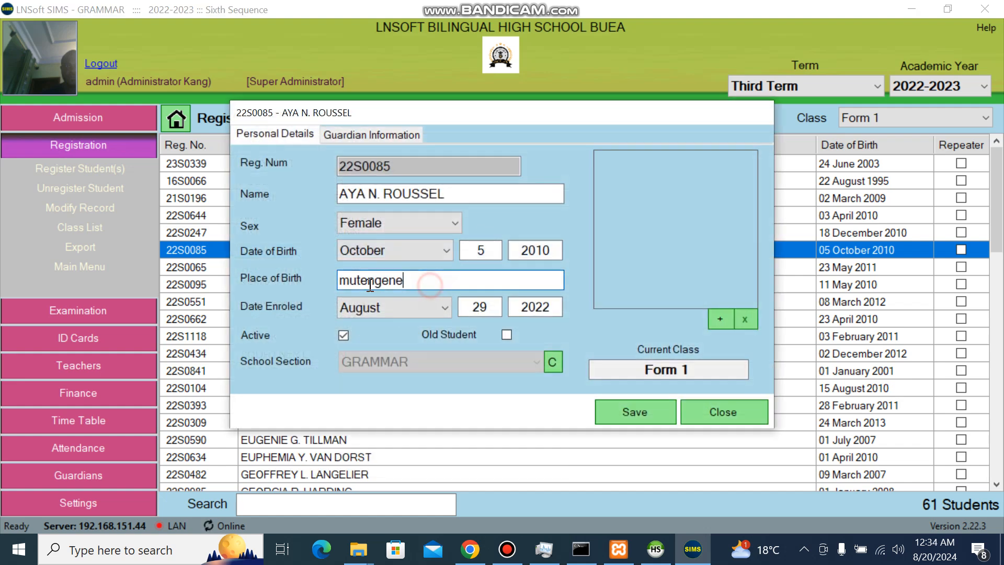
{"action": "left_click_drag", "start_coordinate": [429, 282], "coordinate": [322, 288]}
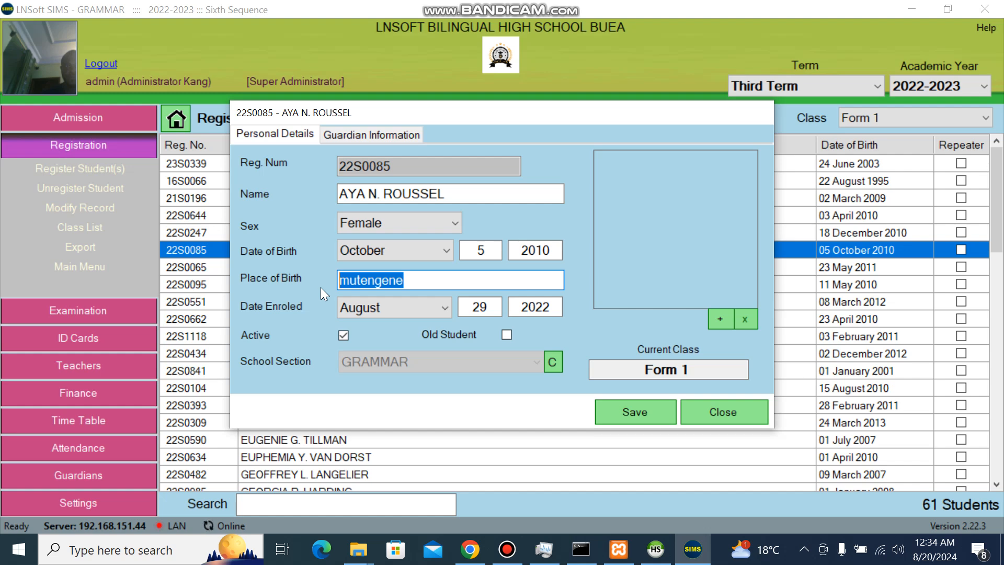
{"action": "type", "text": "BUEA"}
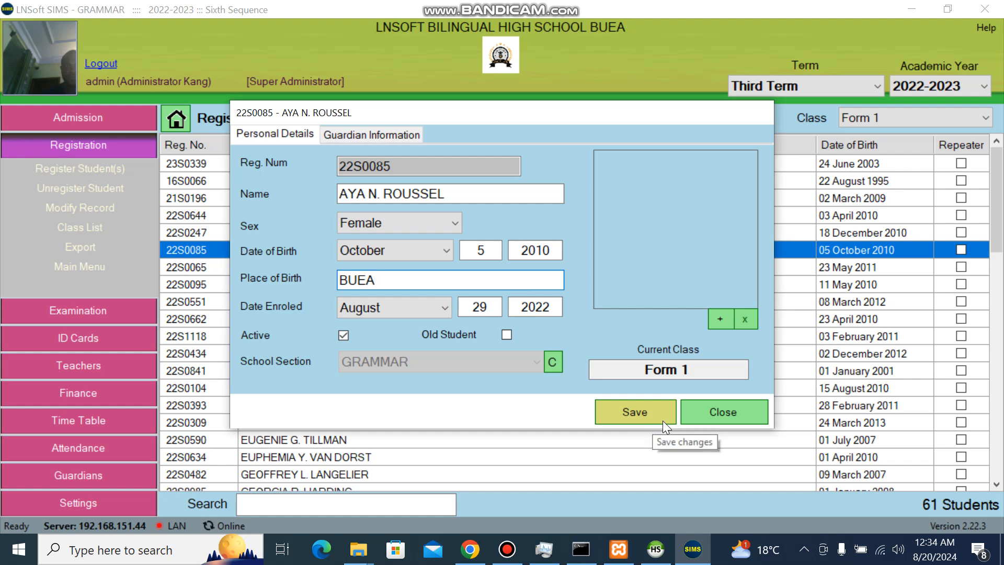
{"action": "left_click", "coordinate": [645, 415]}
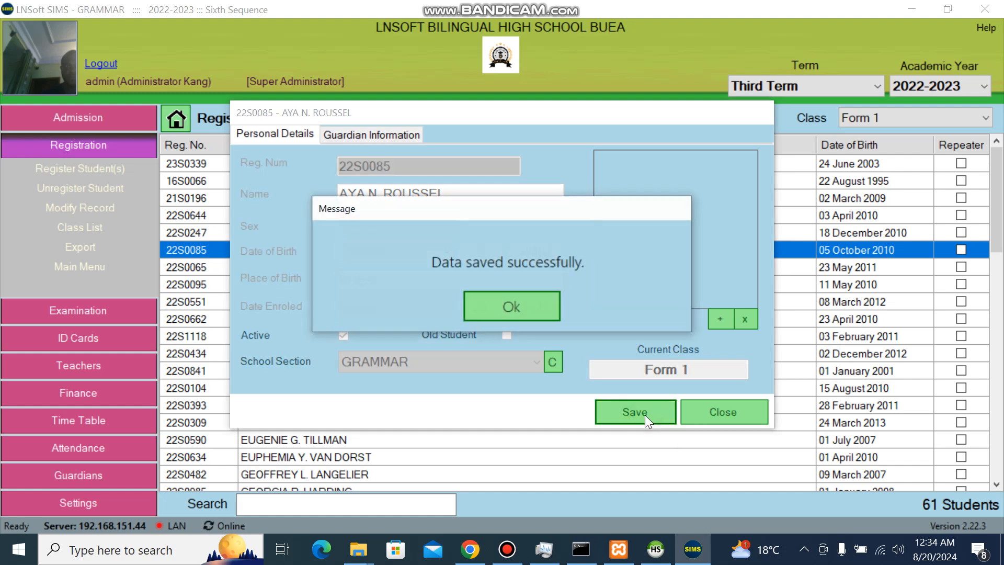
{"action": "key", "text": "Return"}
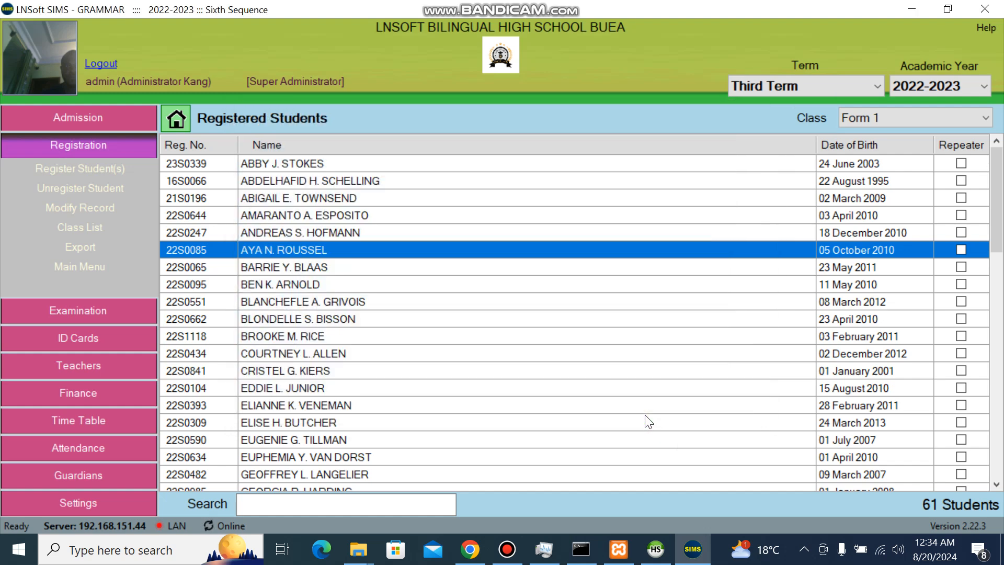
Generate a print preview of the Form 1 class list for 2022-2023.
{"action": "right_click", "coordinate": [380, 224]}
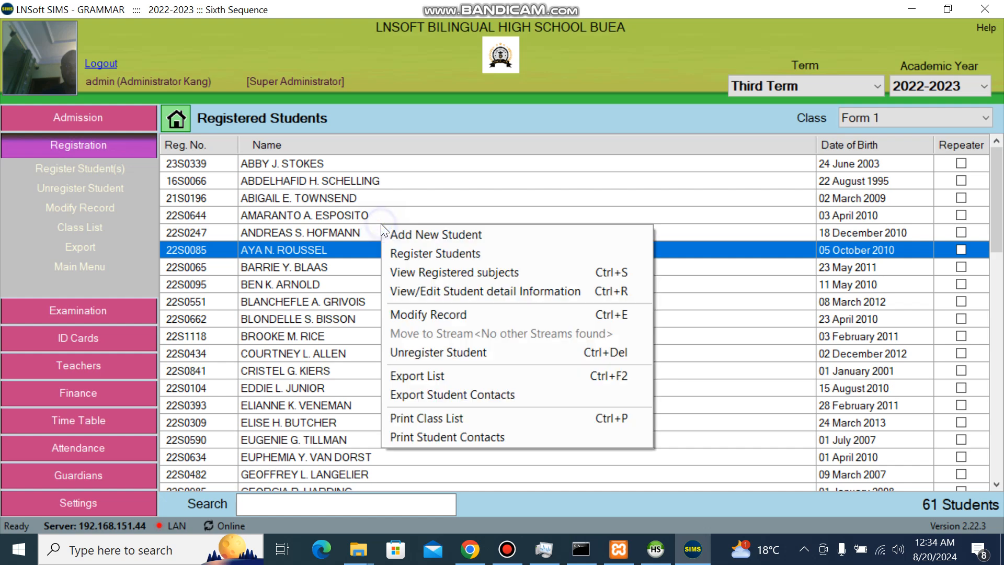
{"action": "left_click", "coordinate": [438, 416]}
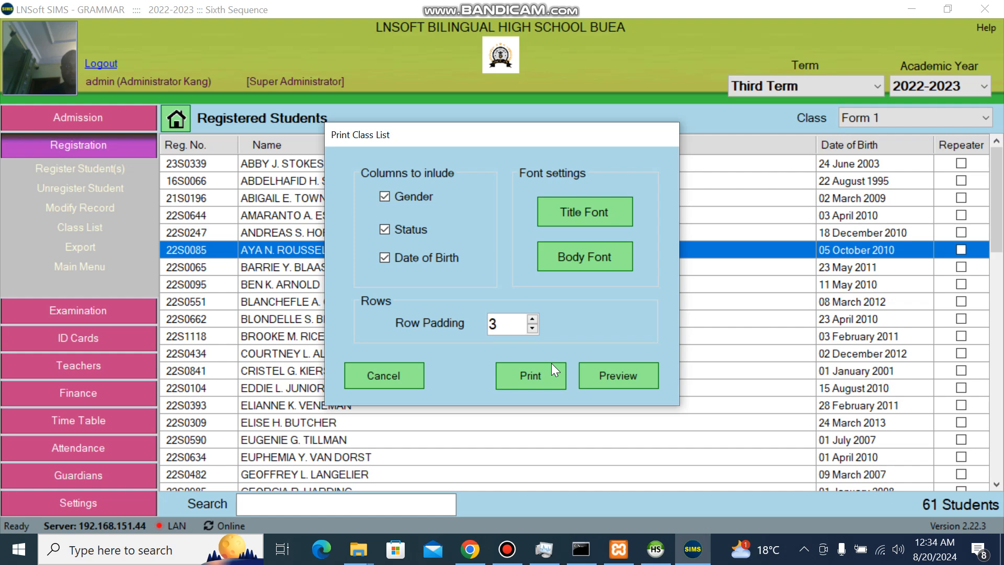
{"action": "left_click", "coordinate": [632, 382]}
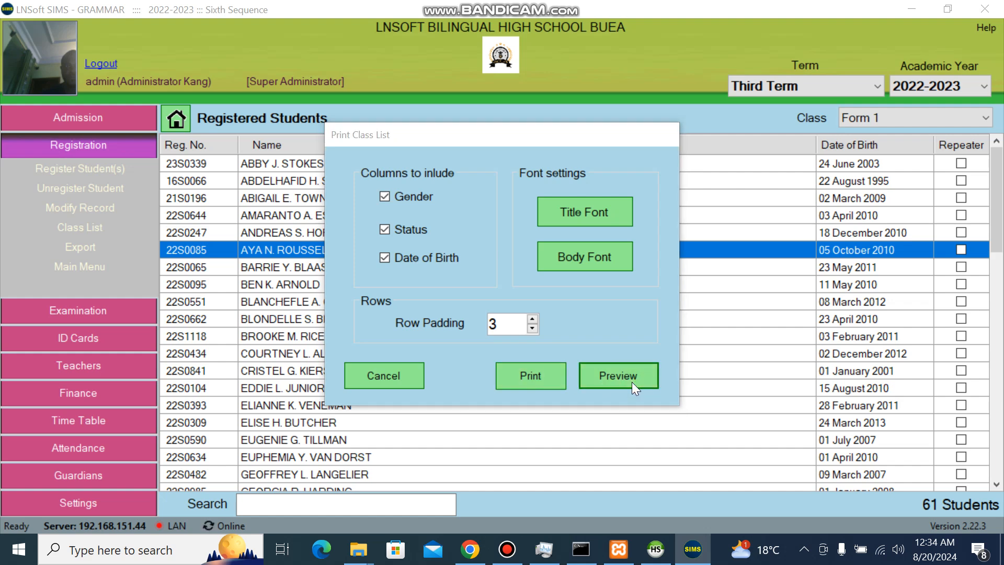
{"action": "left_click", "coordinate": [546, 446]}
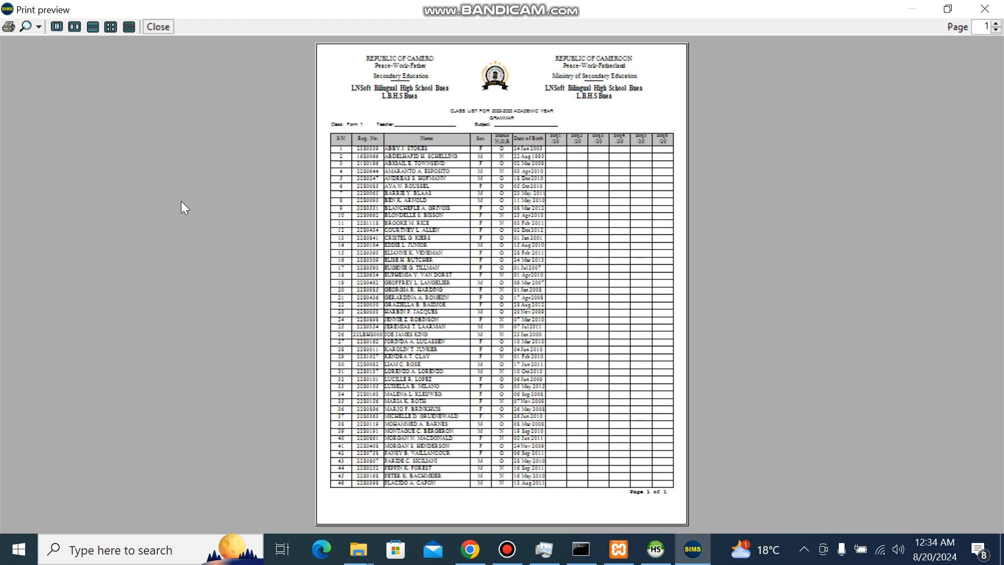
Zoom the class list preview to 150% and scroll down to the student table.
{"action": "left_click", "coordinate": [39, 28]}
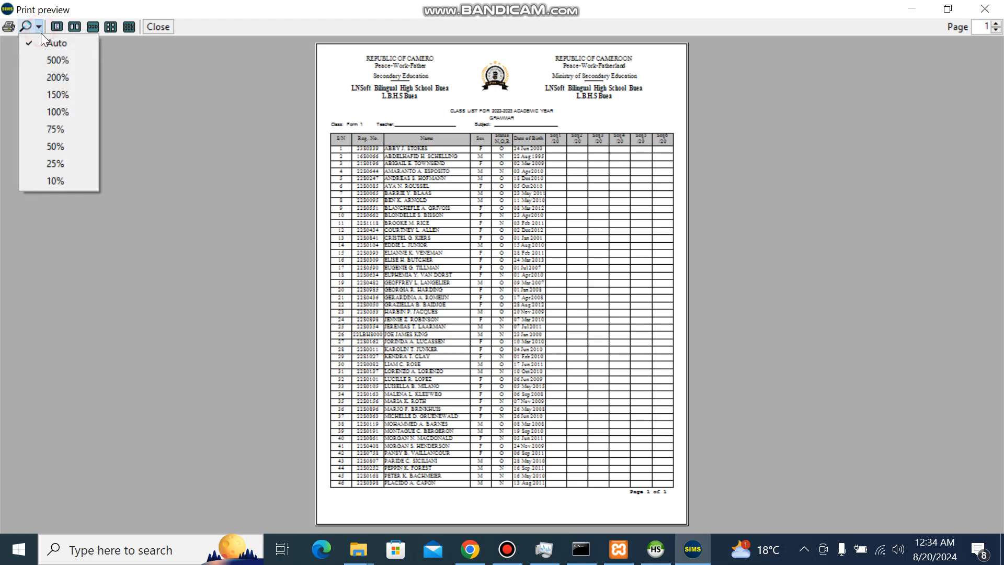
{"action": "left_click", "coordinate": [61, 93]}
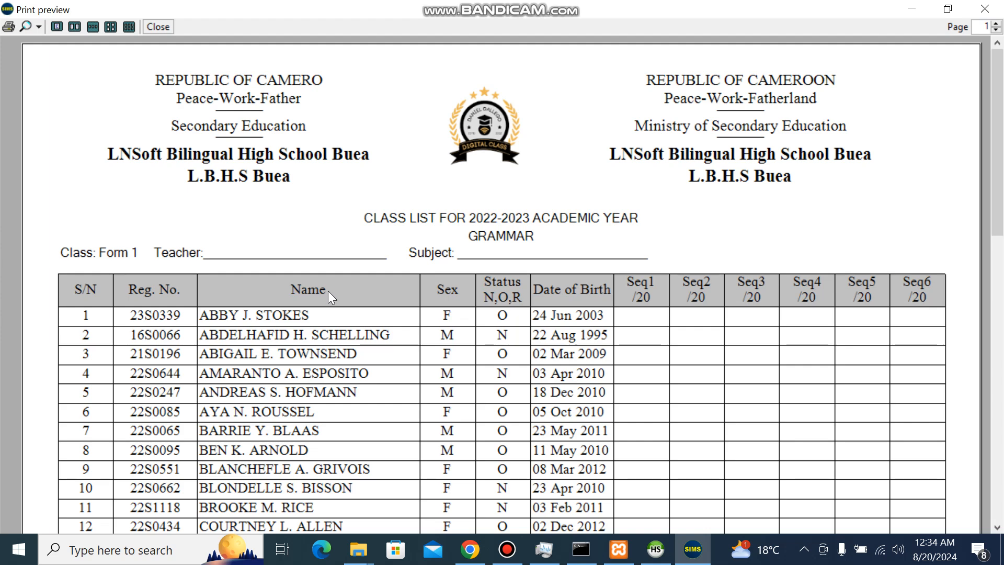
{"action": "left_click_drag", "start_coordinate": [1002, 169], "coordinate": [964, 86]}
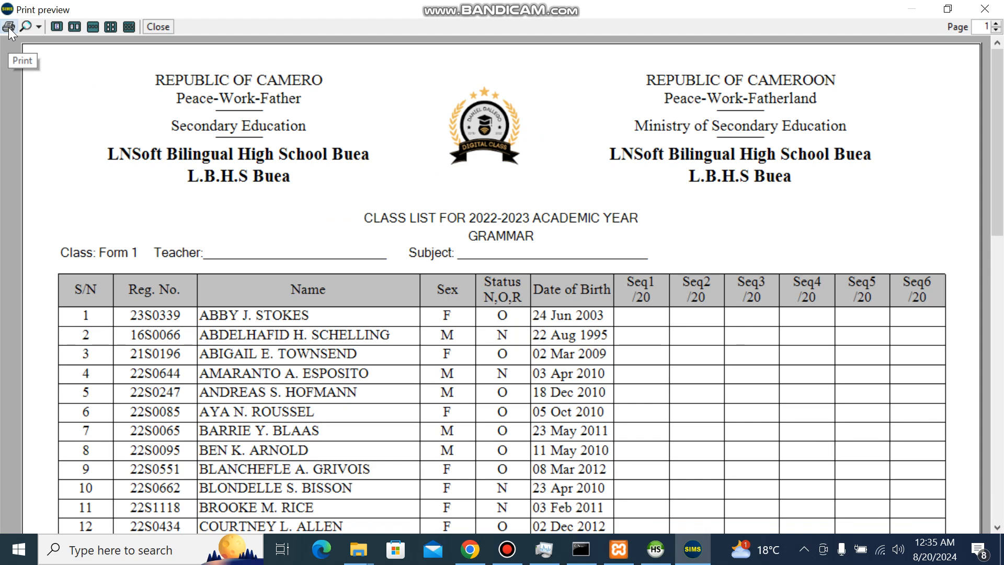
Close the preview and print the class list on the HP DeskJet 2700.
{"action": "left_click", "coordinate": [158, 27]}
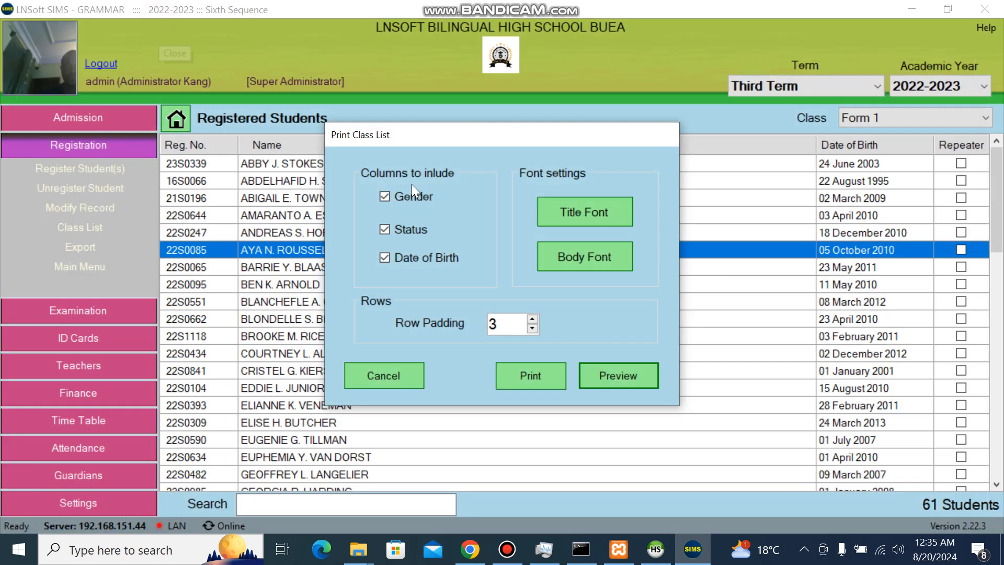
{"action": "left_click", "coordinate": [614, 372]}
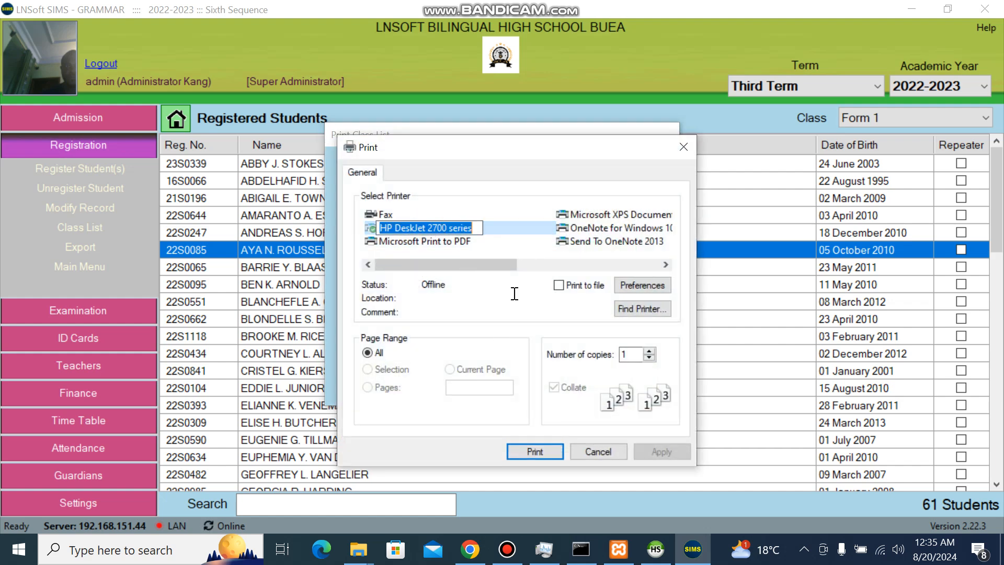
{"action": "left_click", "coordinate": [500, 226]}
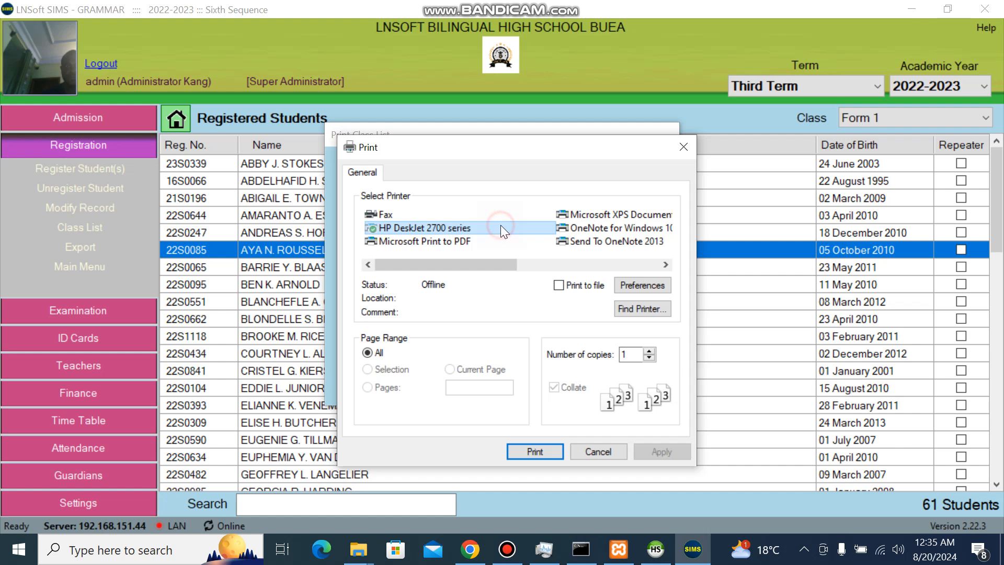
{"action": "left_click", "coordinate": [544, 447]}
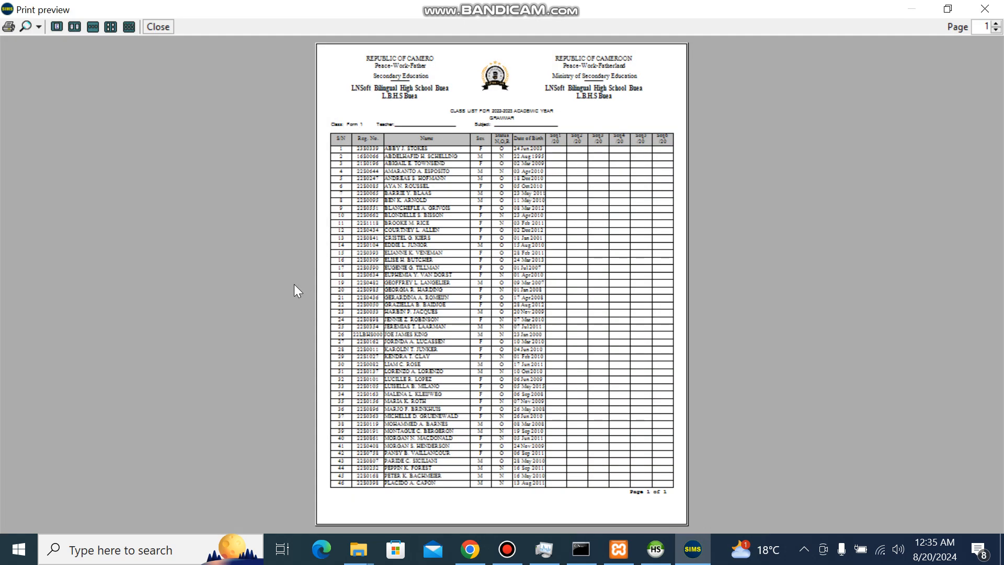
Review the print preview at 150%, then close it and cancel Print Class List.
{"action": "left_click", "coordinate": [39, 26]}
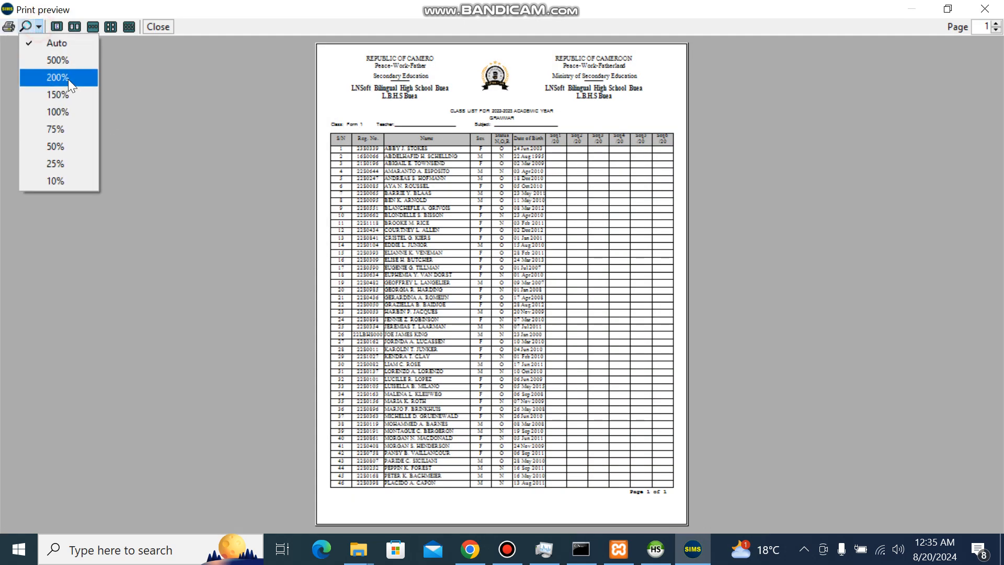
{"action": "left_click", "coordinate": [68, 93]}
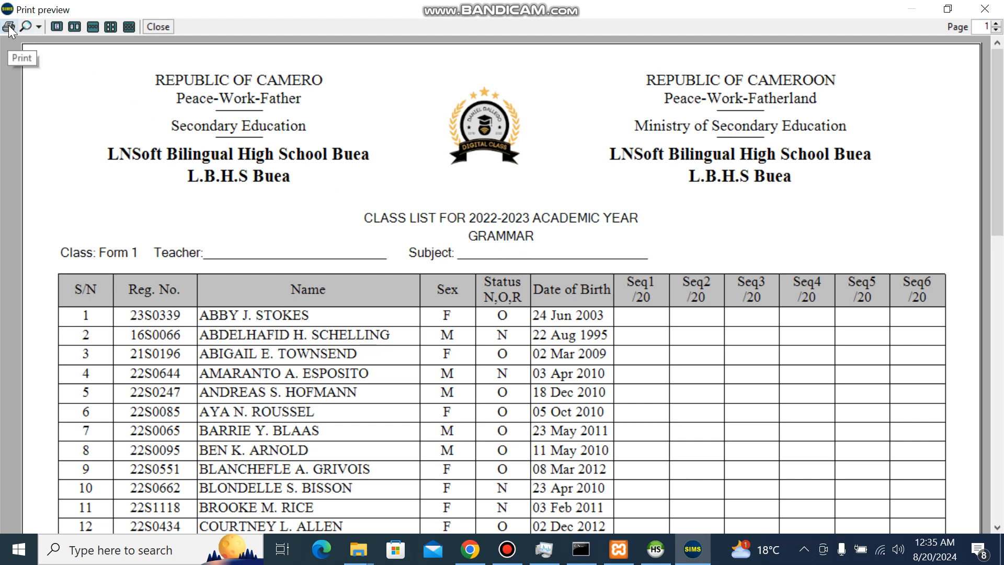
{"action": "left_click", "coordinate": [986, 11]}
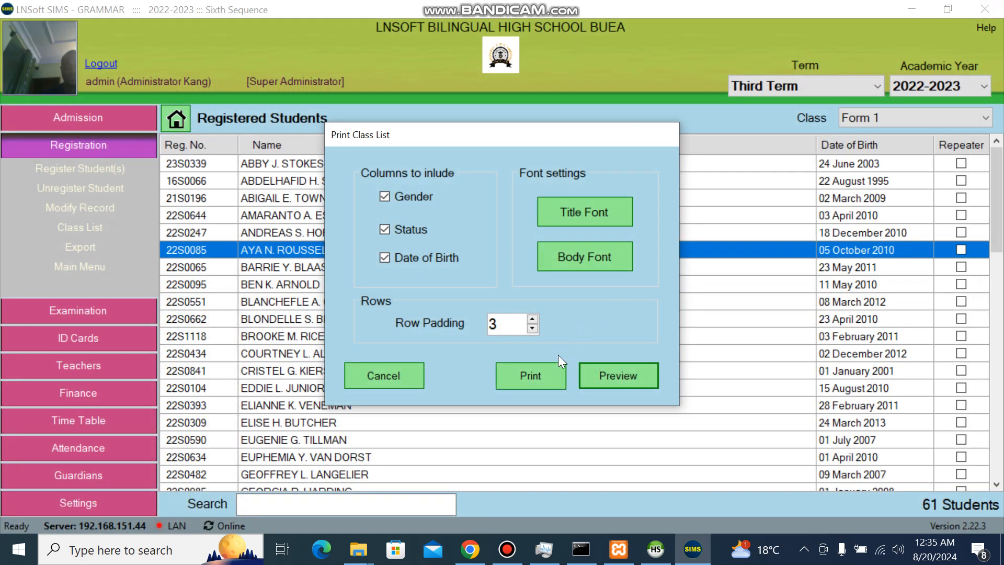
{"action": "left_click", "coordinate": [419, 376]}
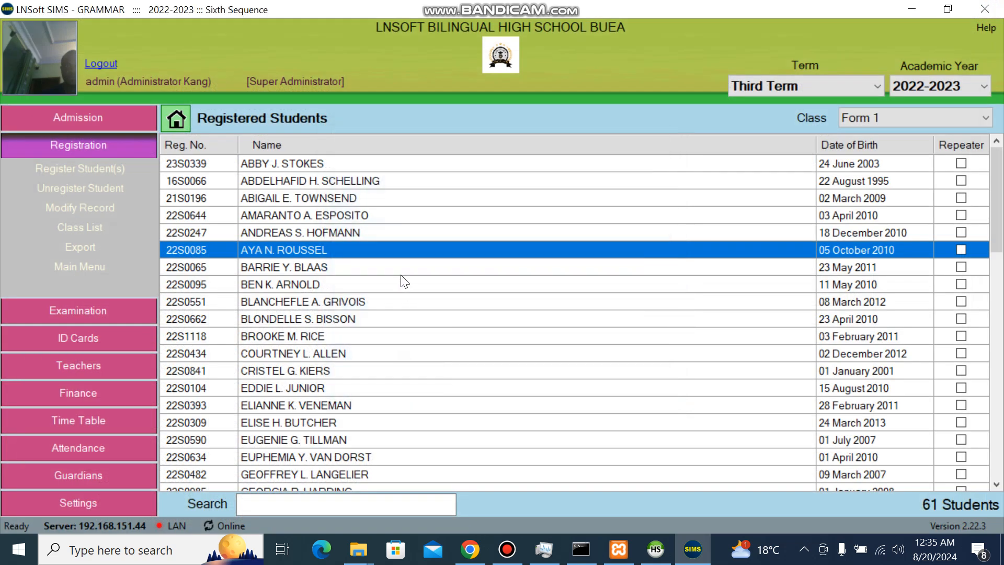
Unregister the sixth Form 1 student after authenticating with the administrator password.
{"action": "right_click", "coordinate": [337, 263]}
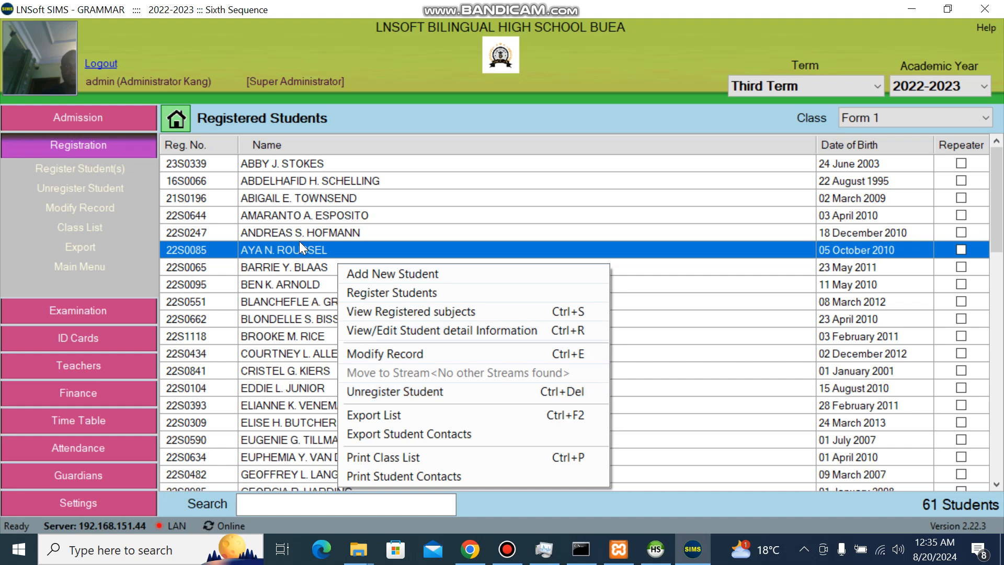
{"action": "left_click", "coordinate": [309, 253]}
{"action": "right_click", "coordinate": [308, 253]}
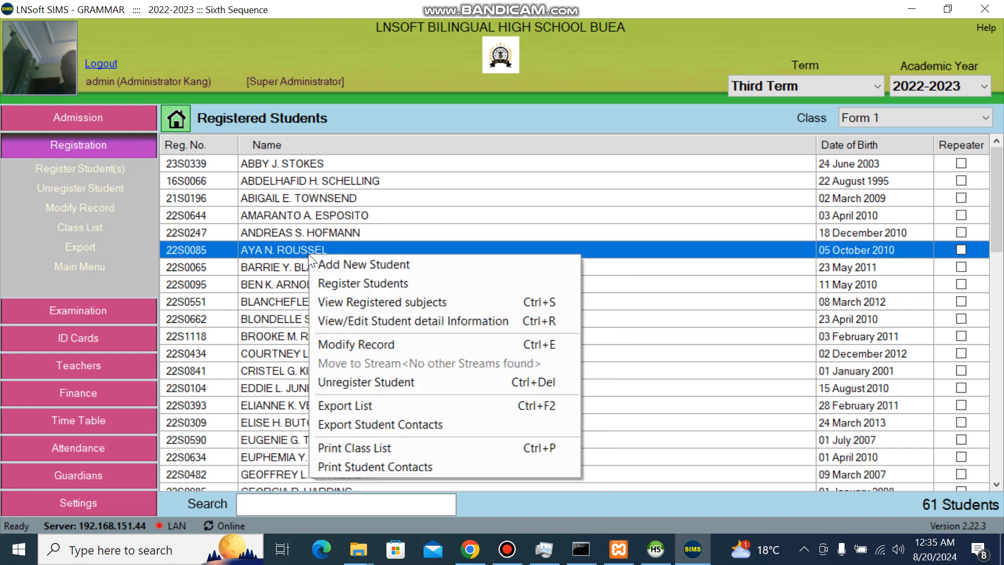
{"action": "left_click", "coordinate": [425, 382]}
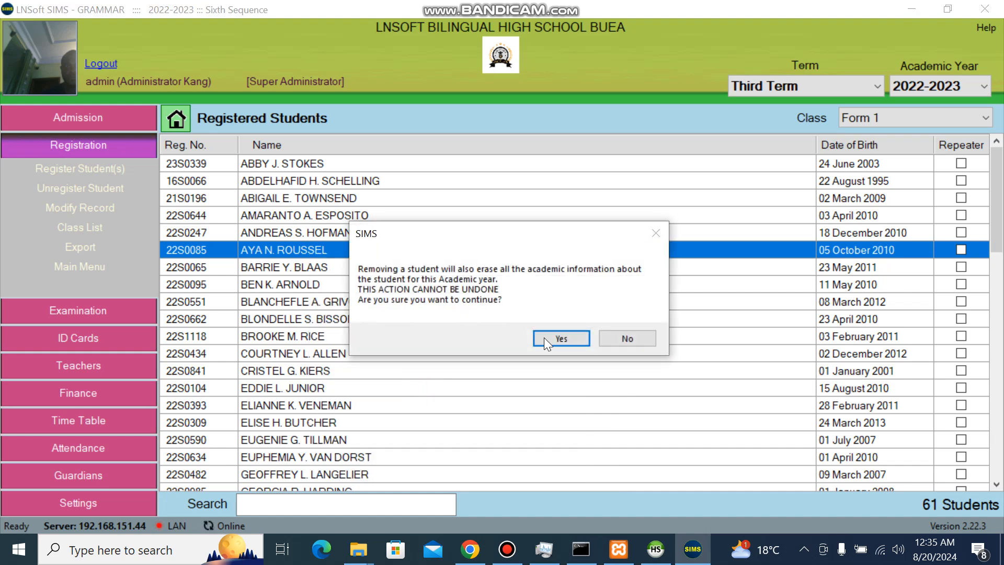
{"action": "left_click", "coordinate": [571, 345]}
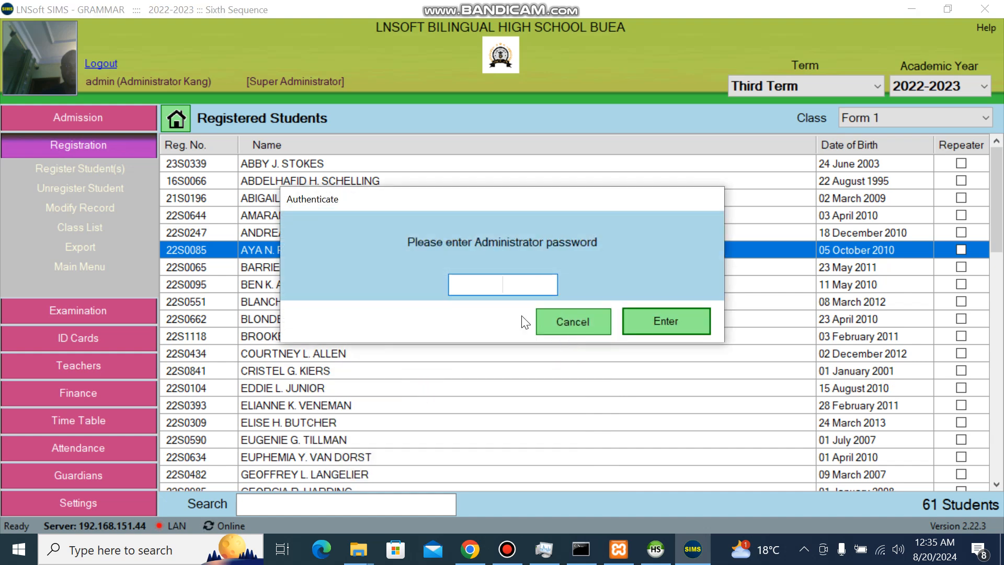
{"action": "type", "text": "*********"}
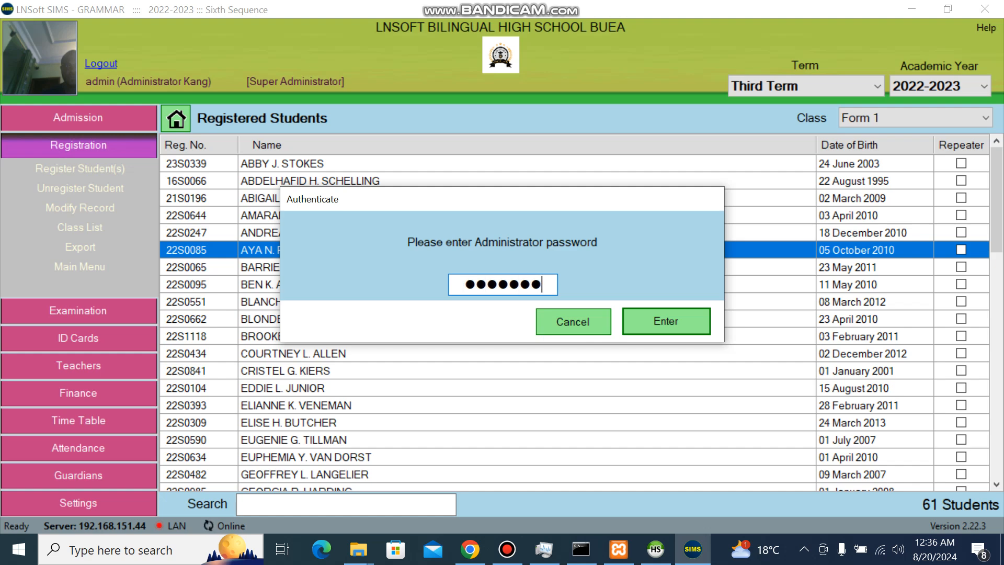
{"action": "key", "text": "Return"}
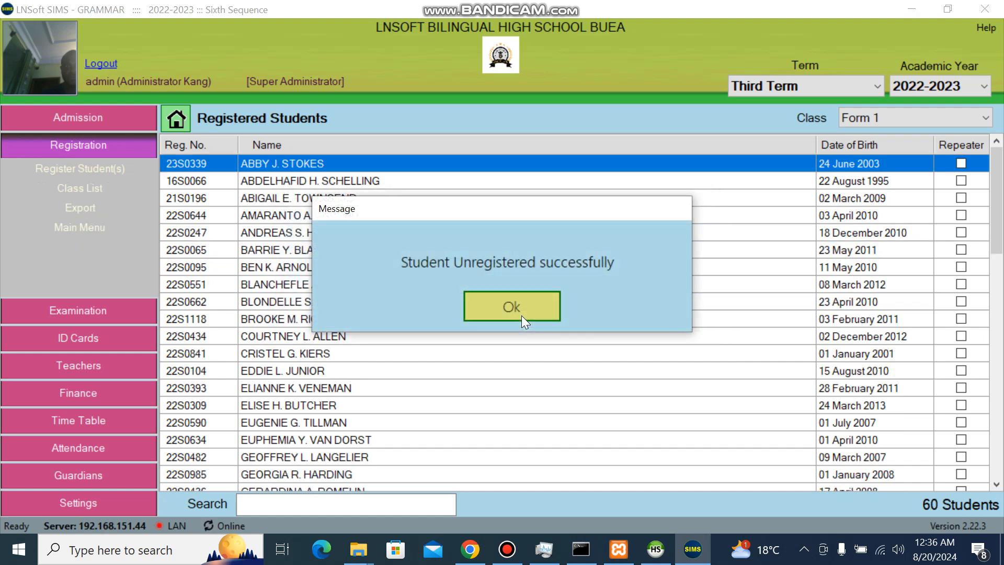
{"action": "left_click", "coordinate": [540, 305]}
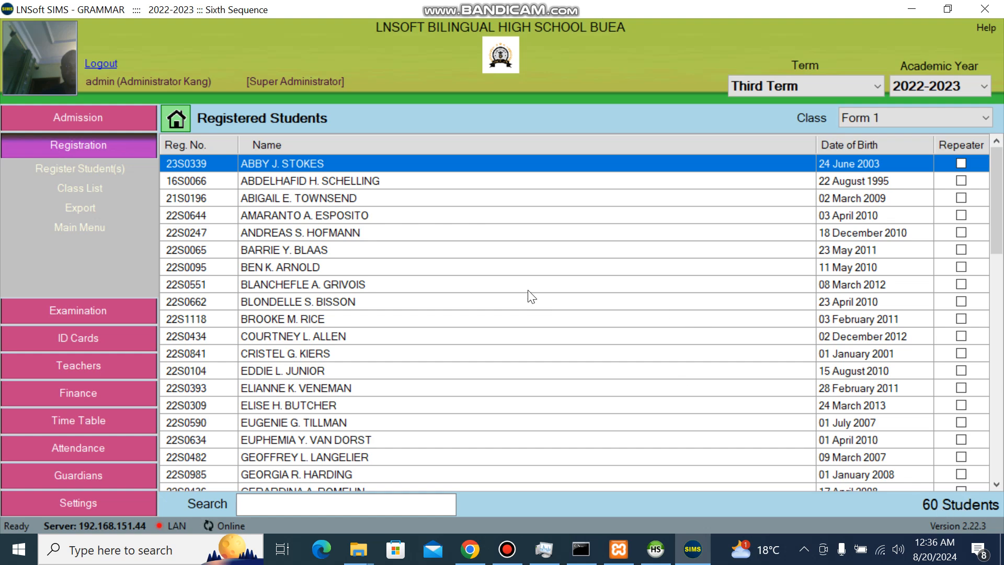
Find and select the removed student in the list of students awaiting registration.
{"action": "right_click", "coordinate": [379, 247]}
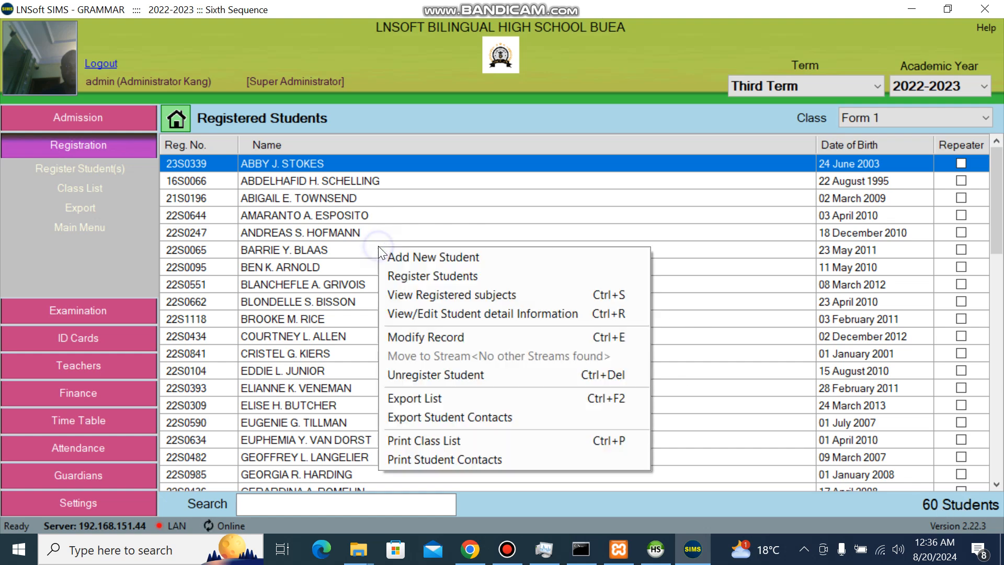
{"action": "left_click", "coordinate": [440, 275]}
{"action": "left_click", "coordinate": [297, 447]}
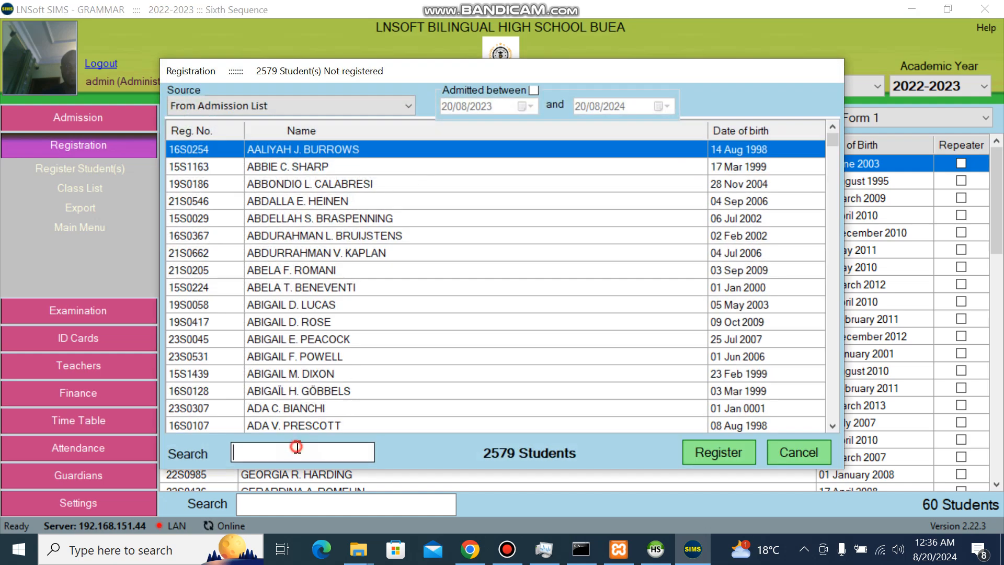
{"action": "type", "text": "rou"}
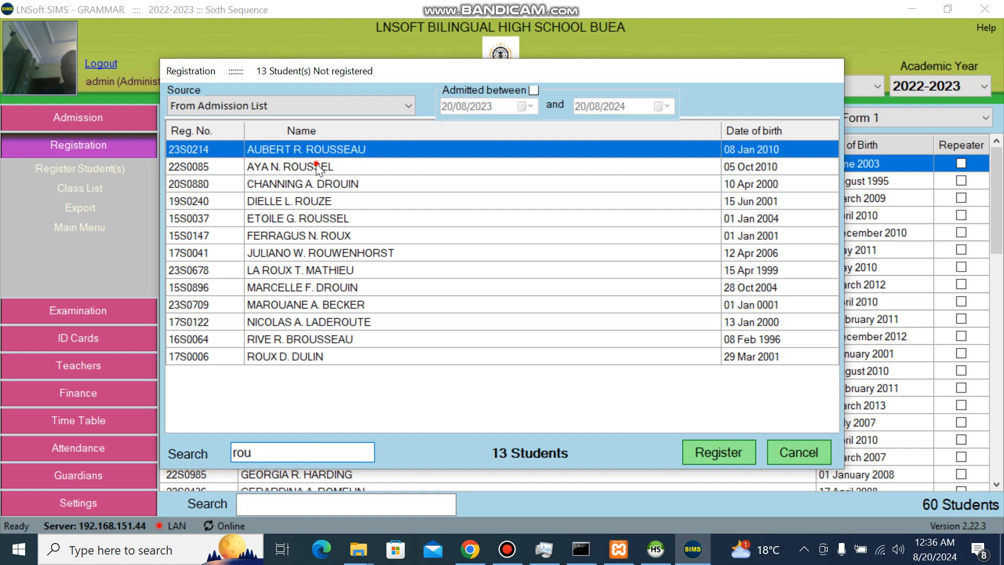
{"action": "left_click", "coordinate": [317, 166]}
Register the selected student into Form 1 and close the registration window.
{"action": "left_click", "coordinate": [707, 448]}
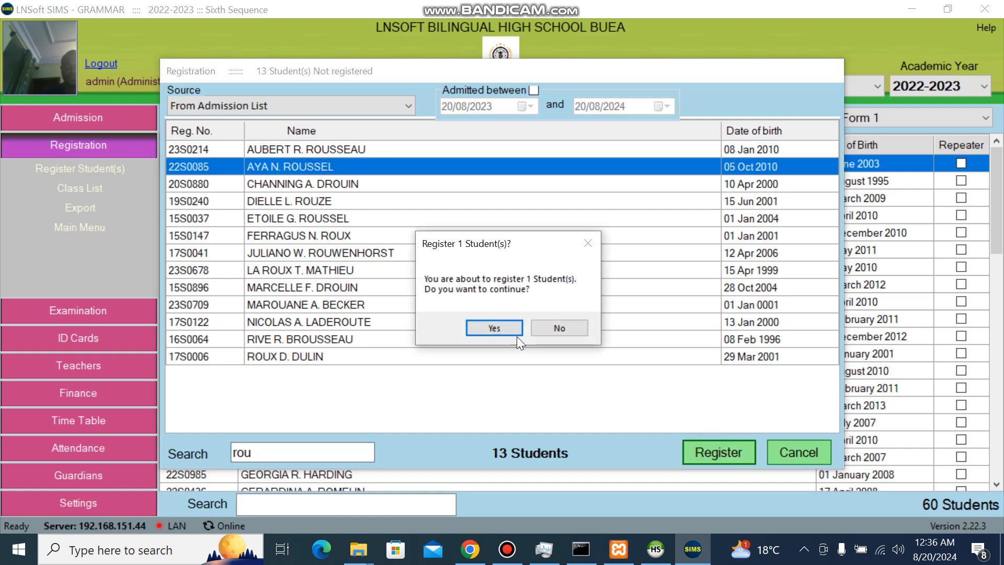
{"action": "left_click", "coordinate": [508, 328]}
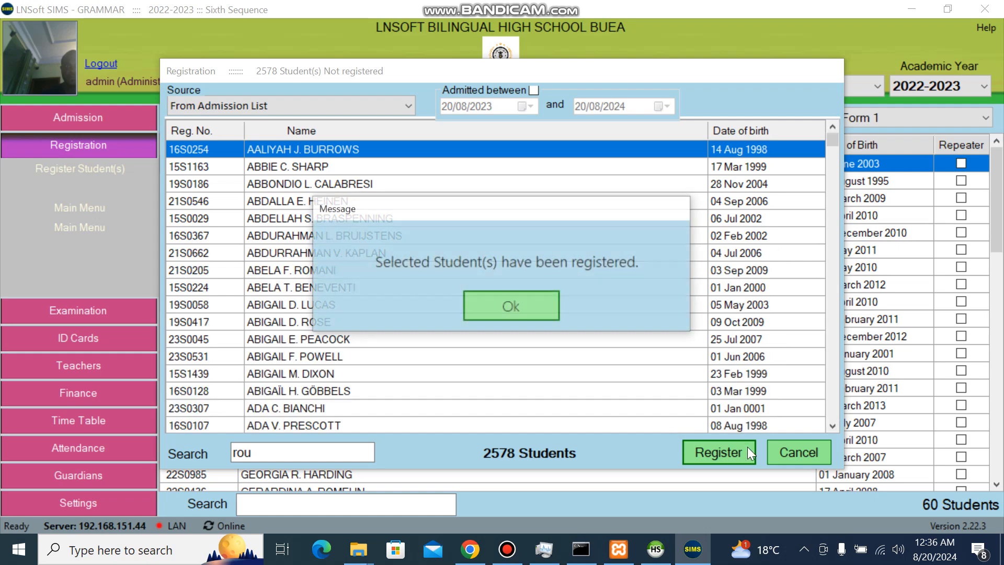
{"action": "key", "text": "Return"}
{"action": "left_click", "coordinate": [799, 456]}
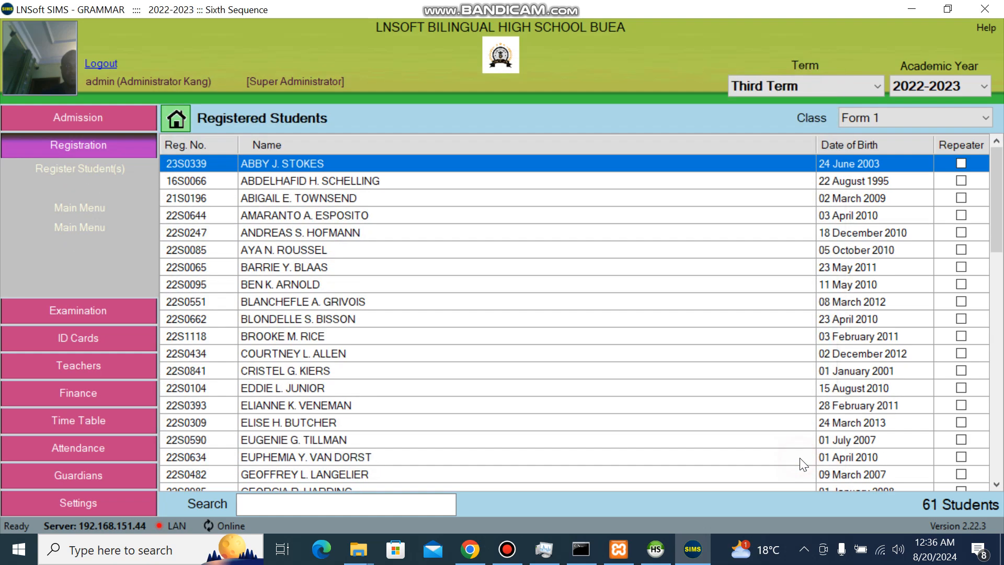
{"action": "right_click", "coordinate": [385, 287]}
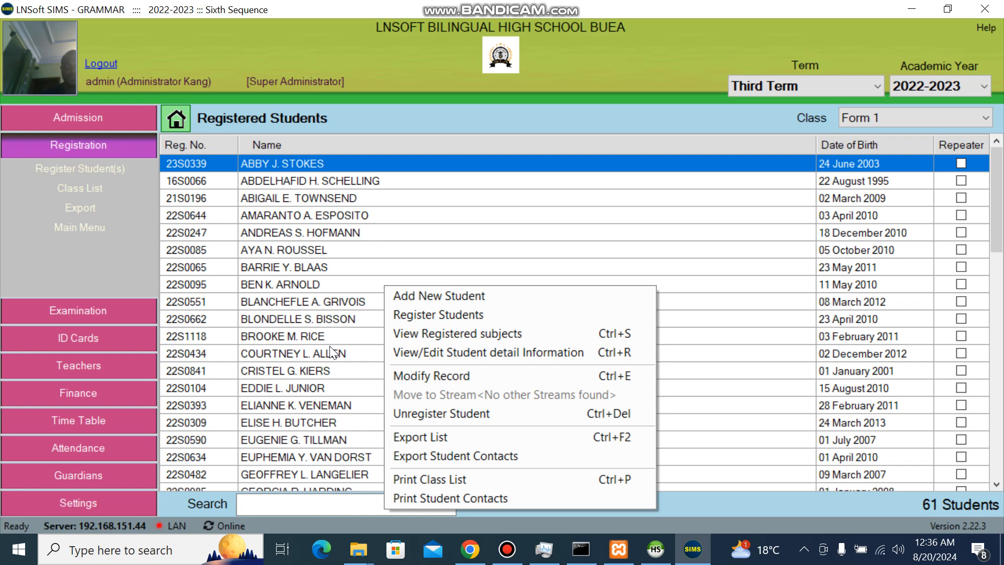